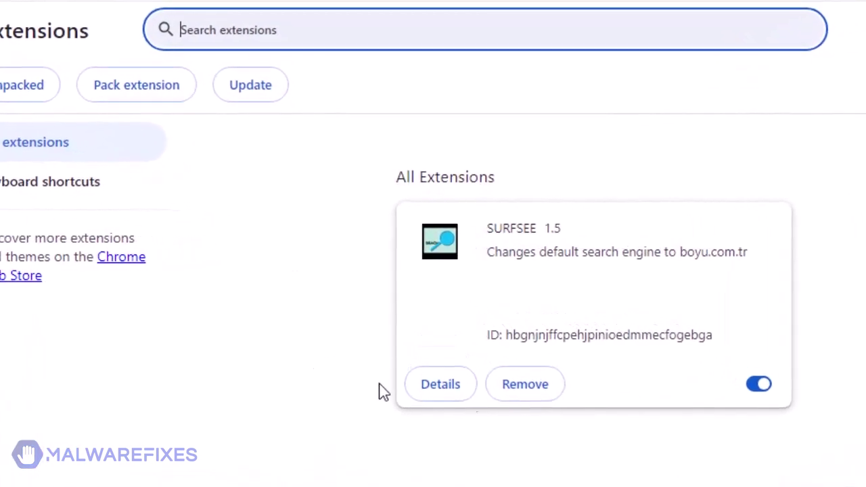
Step: Review the SURFSEE extension's details page, return to the extensions list, then reopen its details
left_click(443, 399)
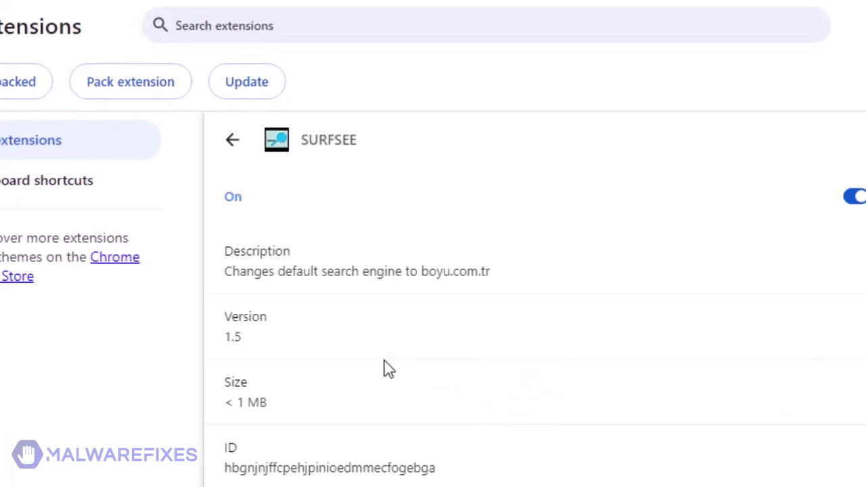
scroll(464, 265, "down", 1)
scroll(464, 264, "down", 3)
scroll(464, 264, "down", 5)
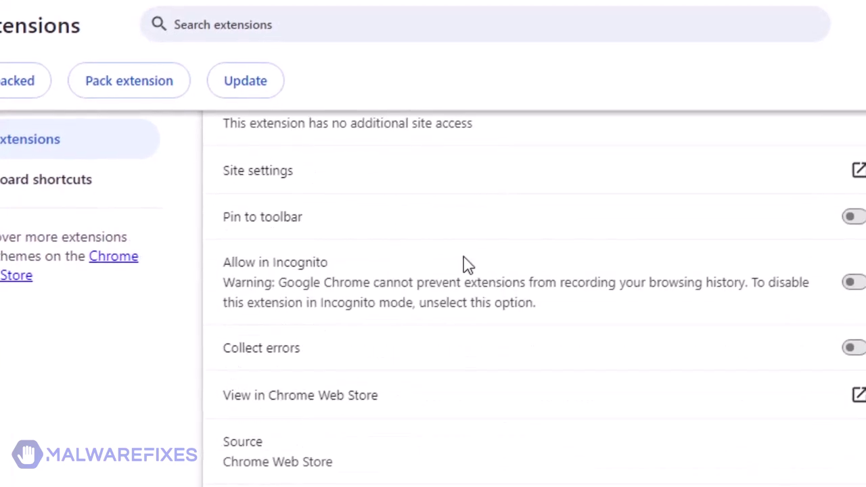
scroll(457, 261, "up", 5)
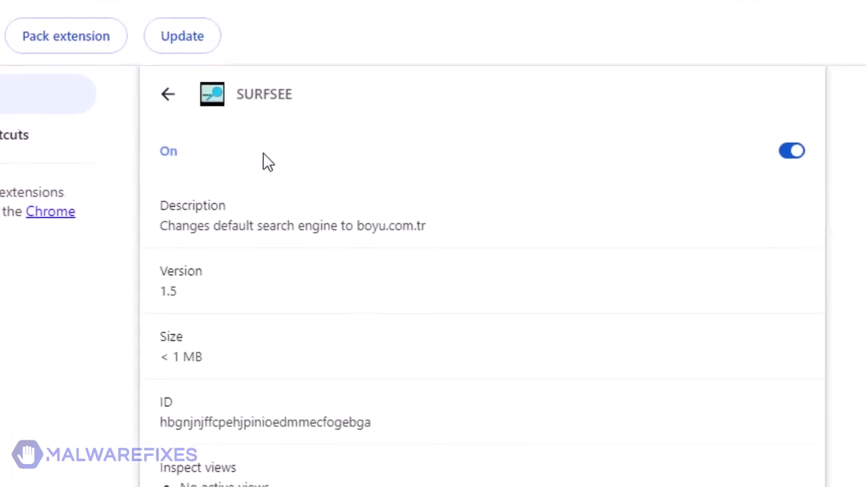
left_click(144, 81)
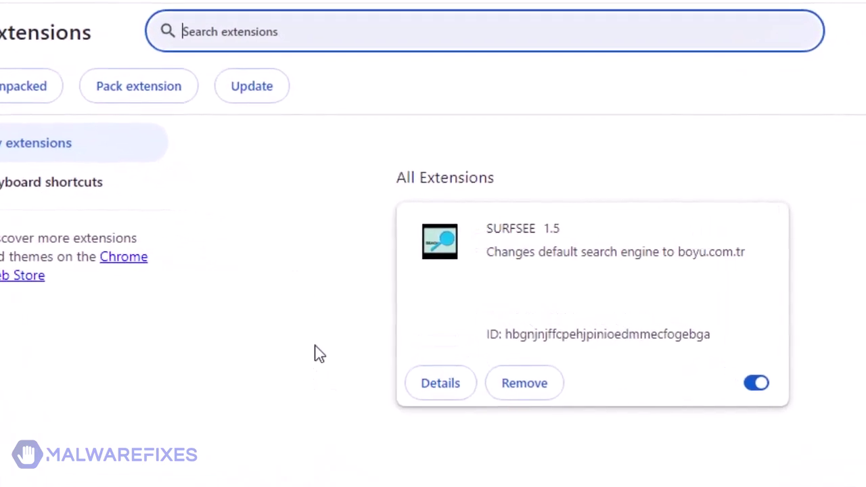
left_click(440, 394)
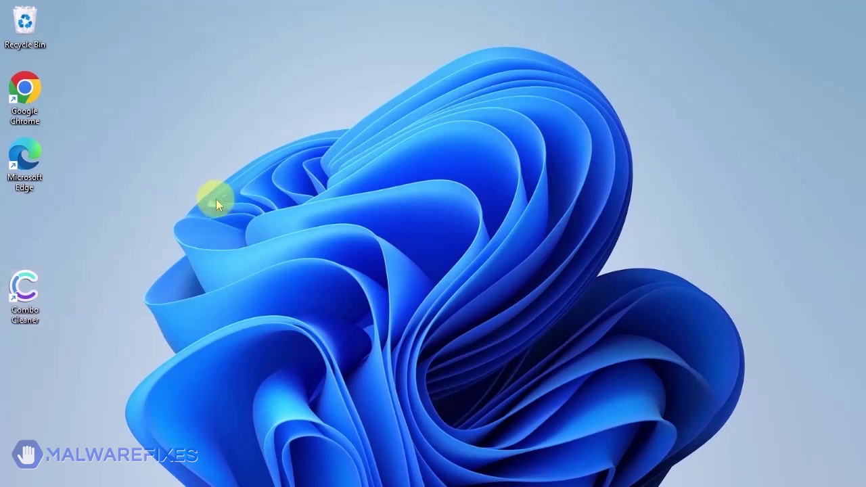
Step: Launch Combo Cleaner from the desktop, scan, and remove all seven threats found
double_click(27, 291)
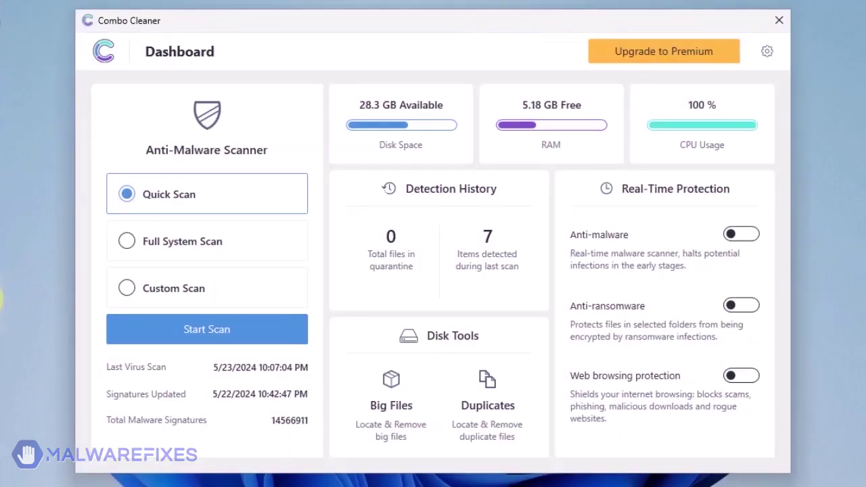
left_click(203, 332)
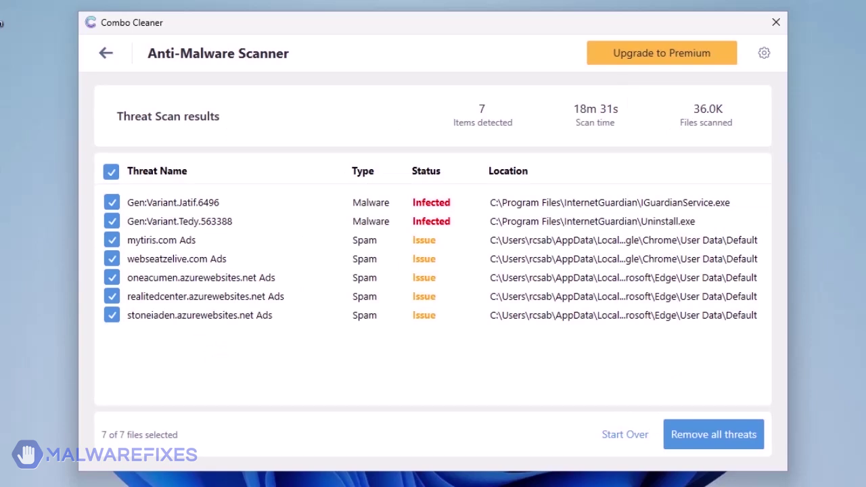
left_click(717, 436)
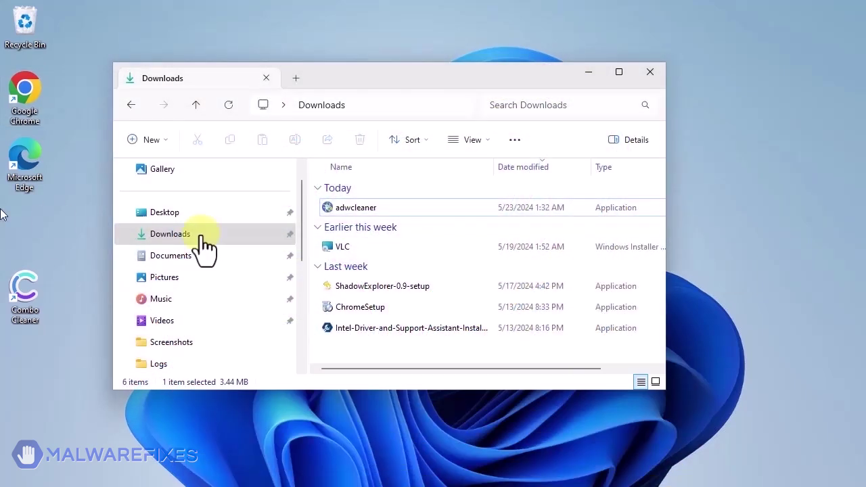
Step: Select and run the adwcleaner download from the Downloads folder
left_click(331, 210)
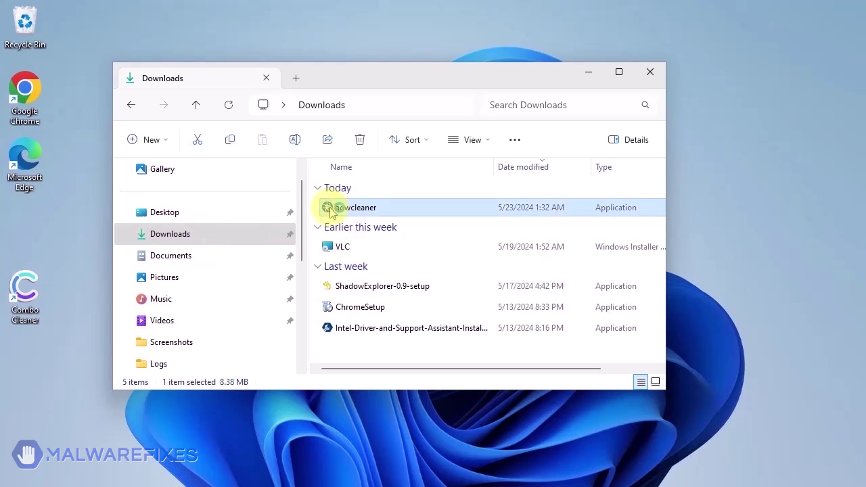
double_click(331, 210)
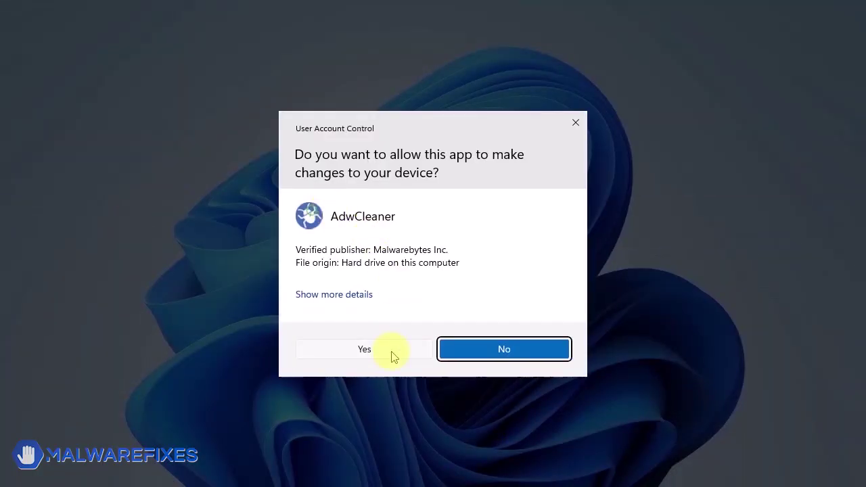
Step: Approve AdwCleaner, enable Reset Chrome policies and Reset IE policies in Settings, then start a scan
left_click(391, 353)
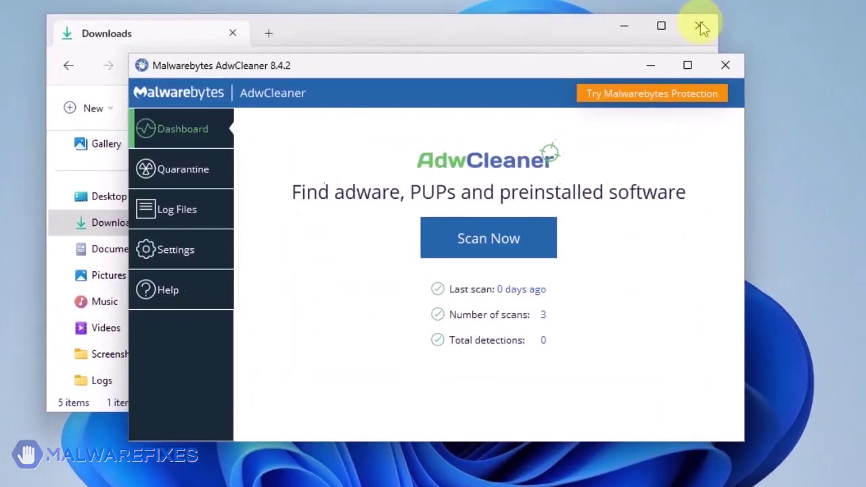
left_click(650, 71)
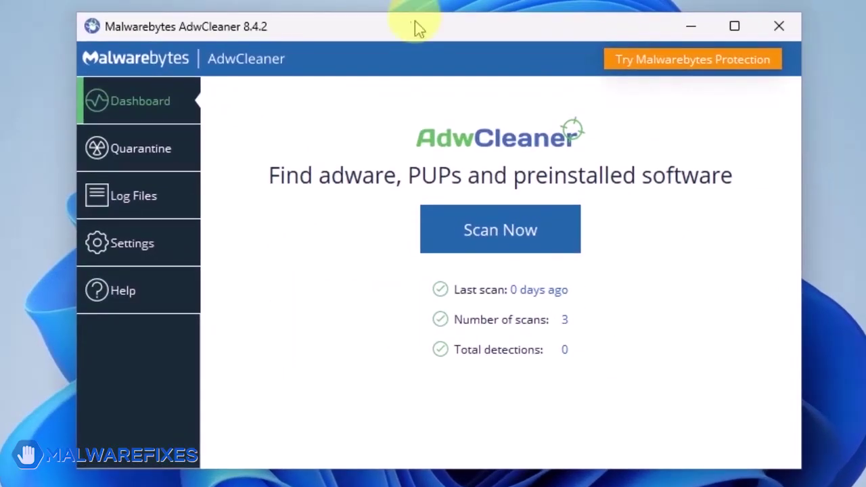
left_click(120, 247)
scroll(406, 256, "down", 5)
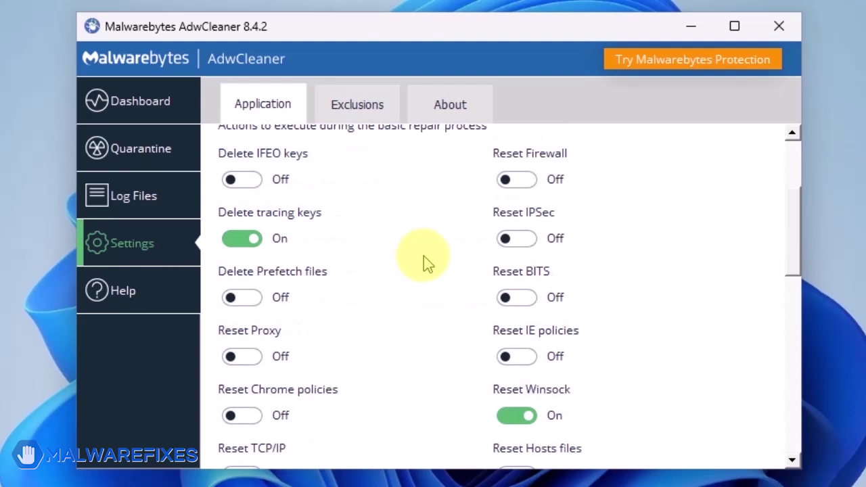
scroll(423, 260, "down", 1)
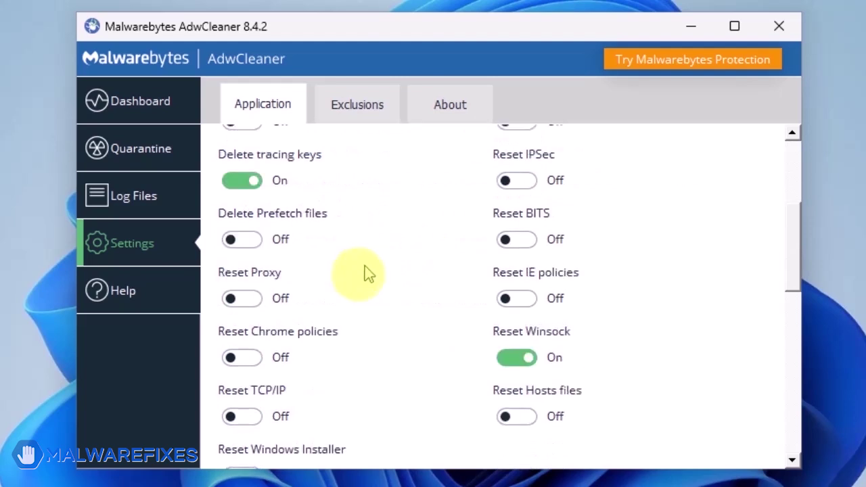
left_click(243, 360)
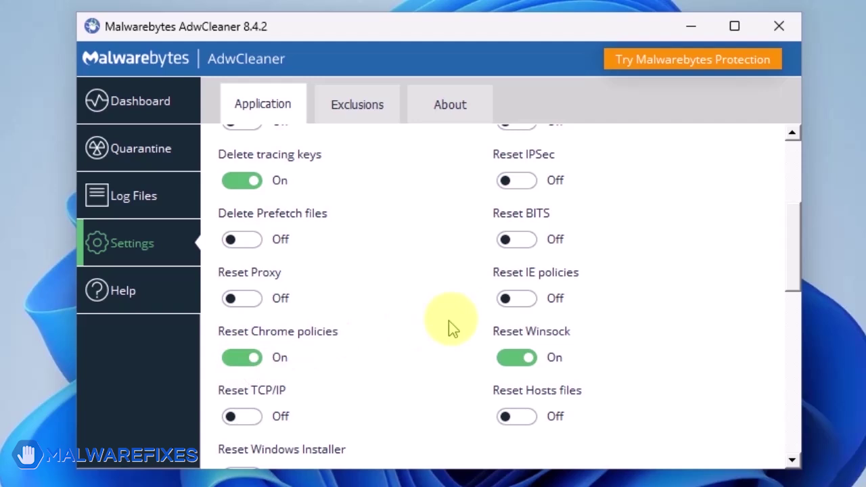
left_click(531, 306)
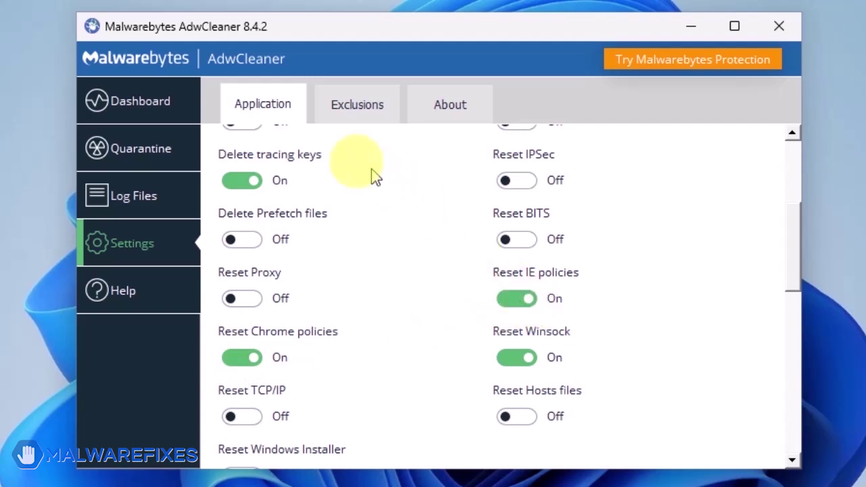
left_click(133, 108)
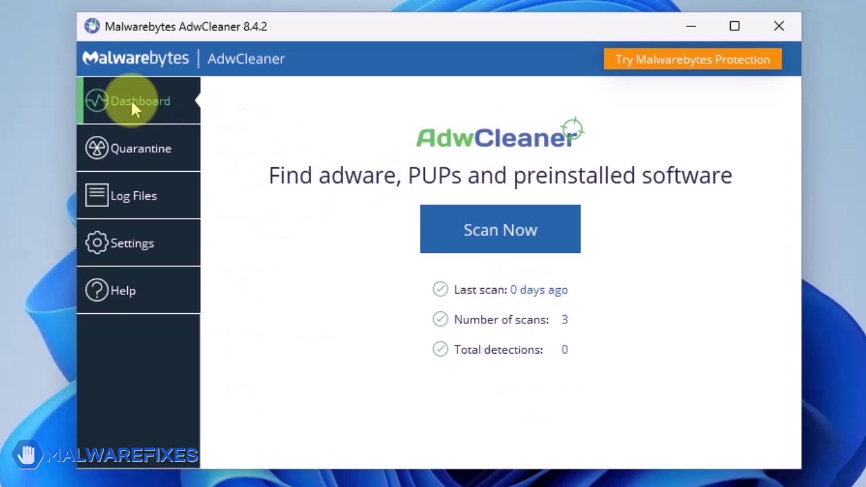
left_click(494, 232)
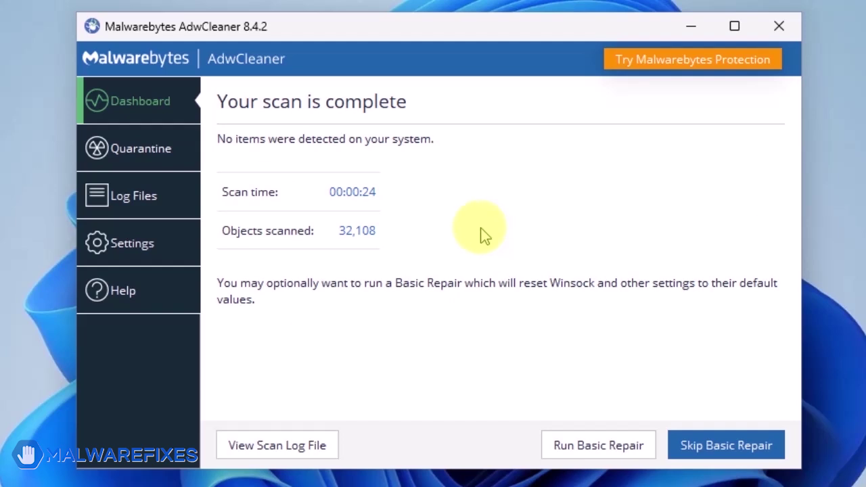
Step: Run AdwCleaner's Basic Repair and confirm it with Continue
left_click(611, 453)
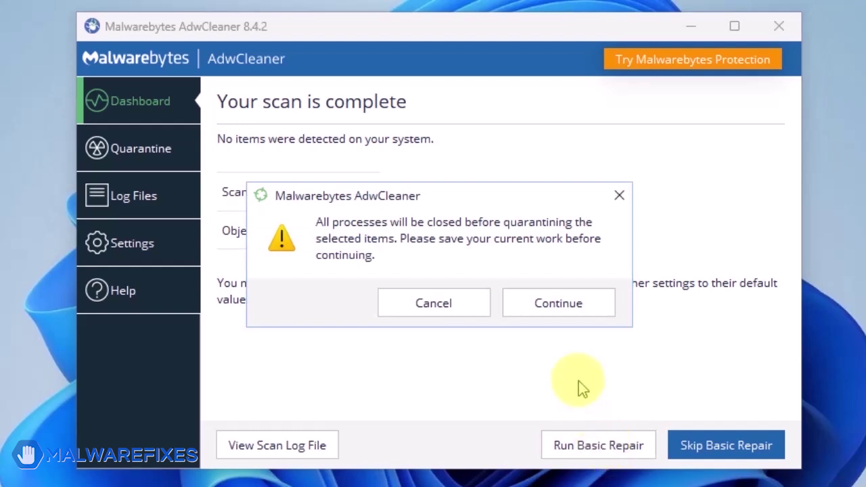
left_click(566, 310)
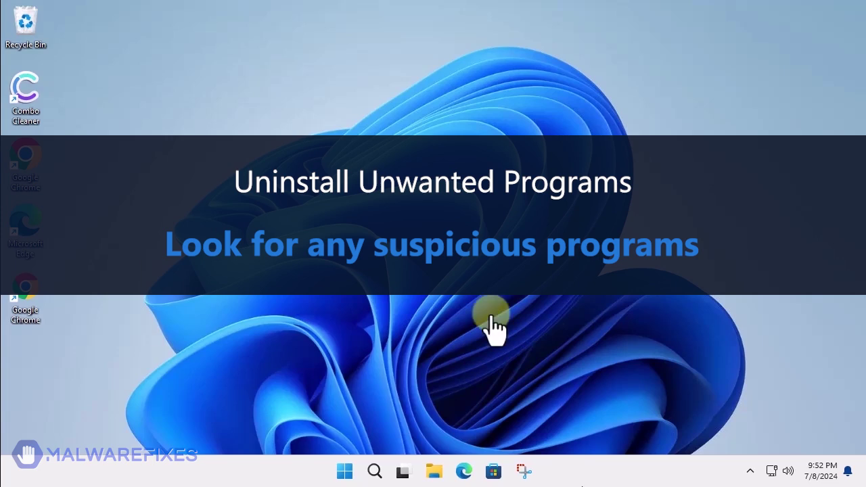
Step: Search Windows for appwiz.cpl and open Programs and Features
left_click(373, 473)
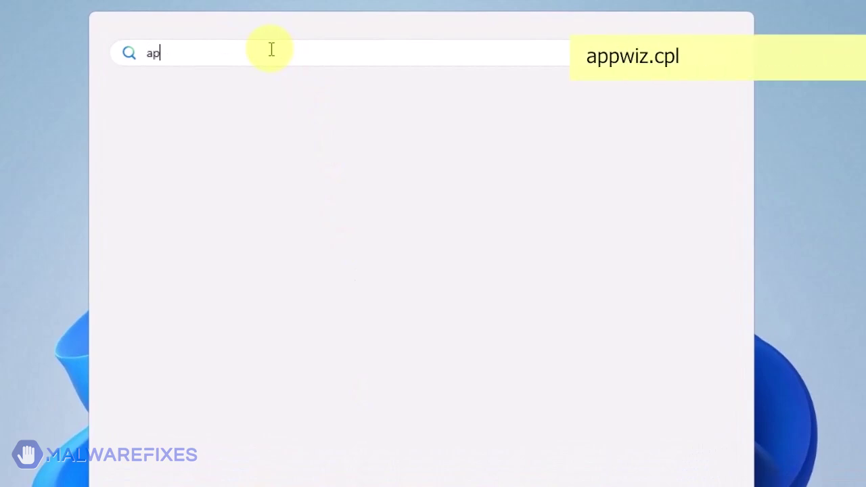
type("pwi")
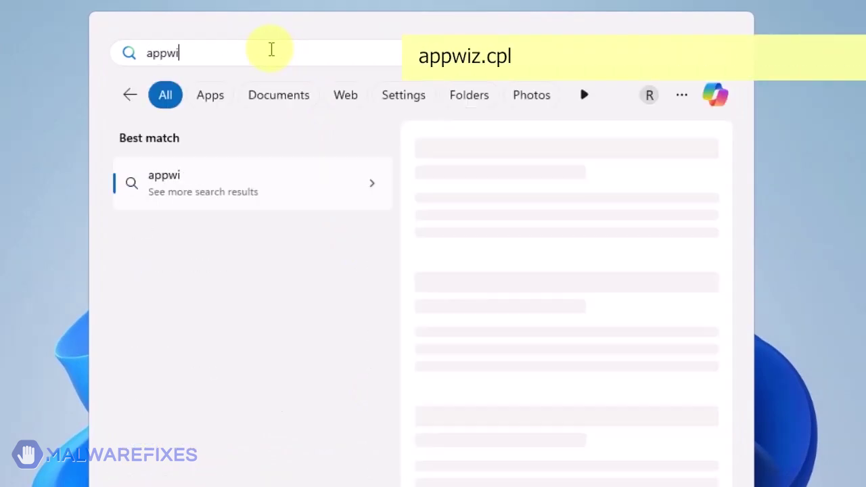
type("z.cpl")
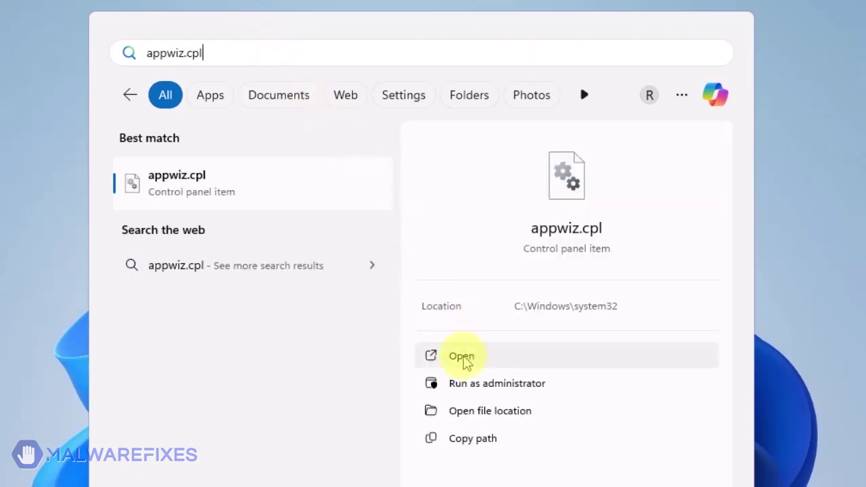
left_click(464, 358)
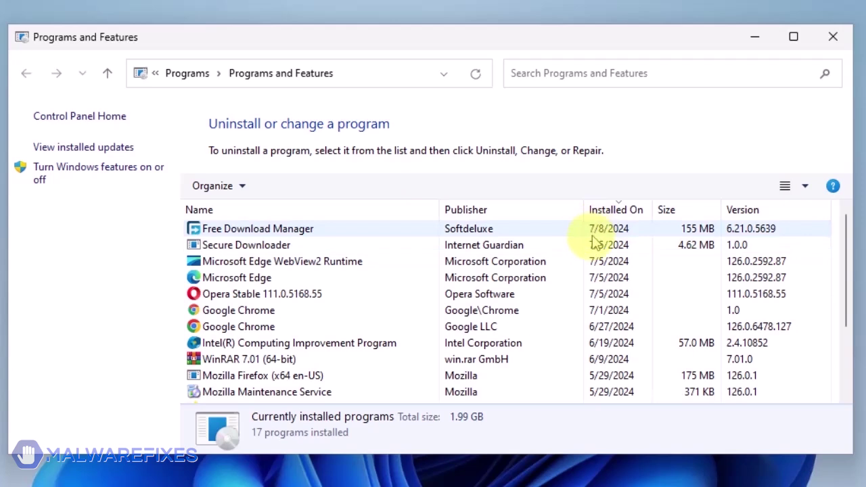
left_click(621, 210)
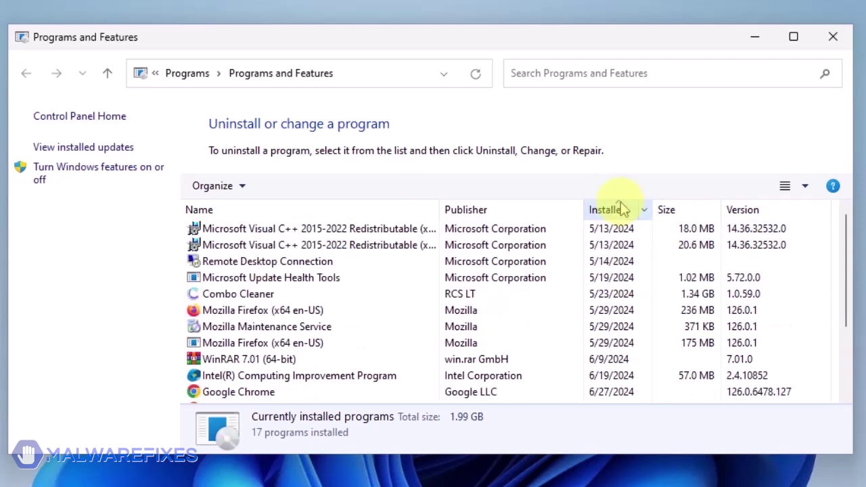
left_click(621, 210)
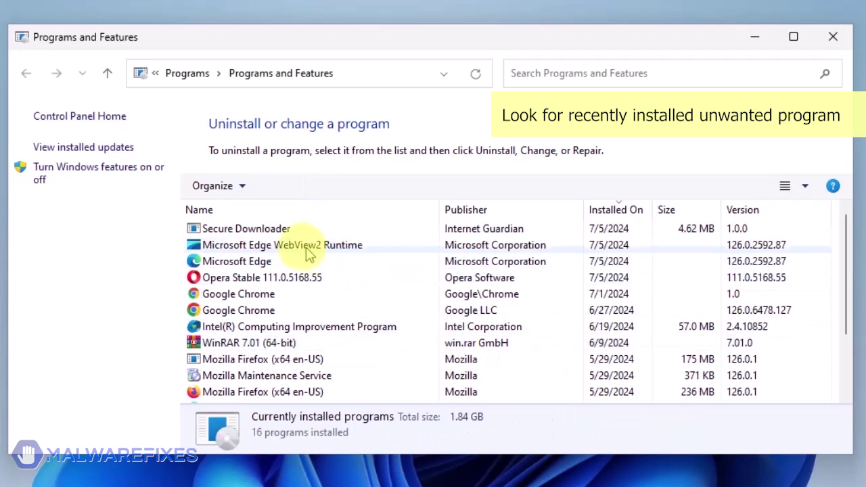
left_click(277, 234)
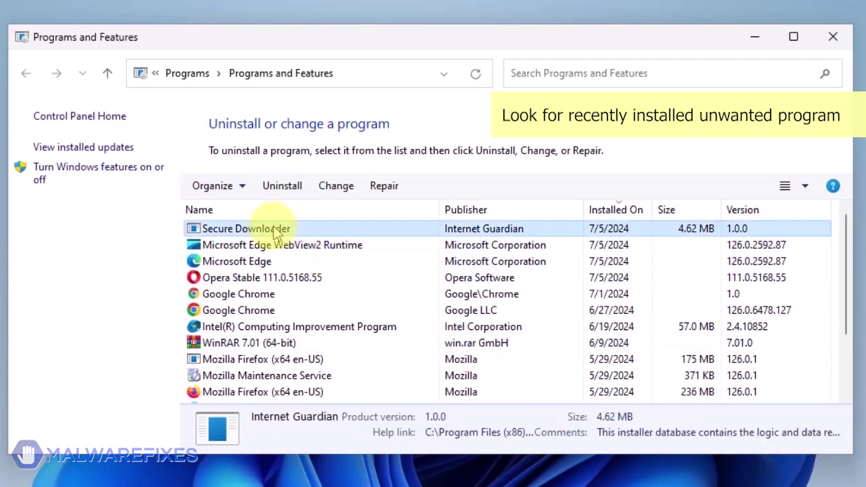
left_click(283, 190)
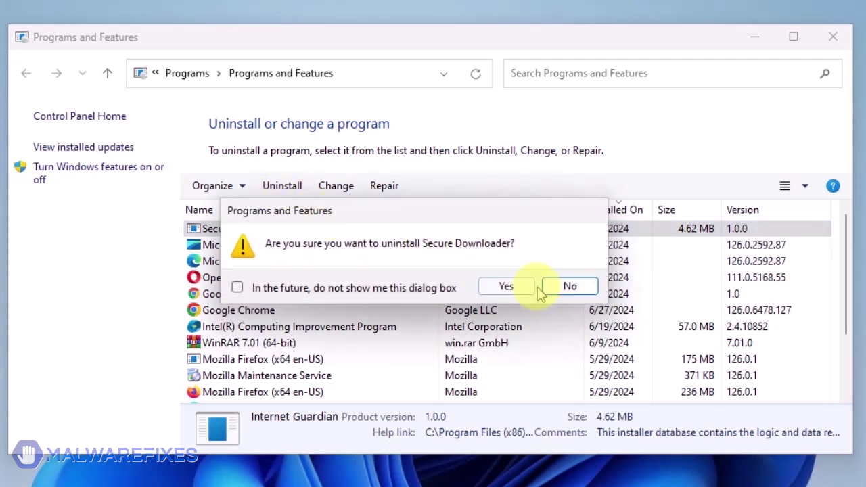
left_click(515, 292)
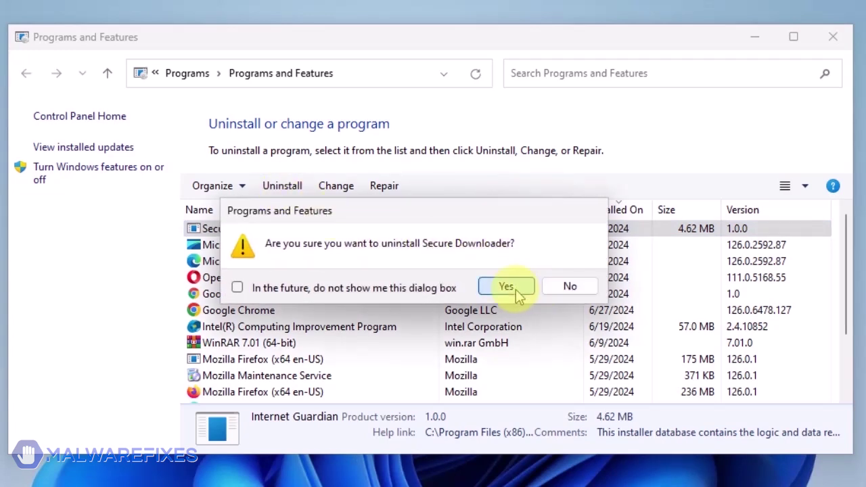
left_click(517, 293)
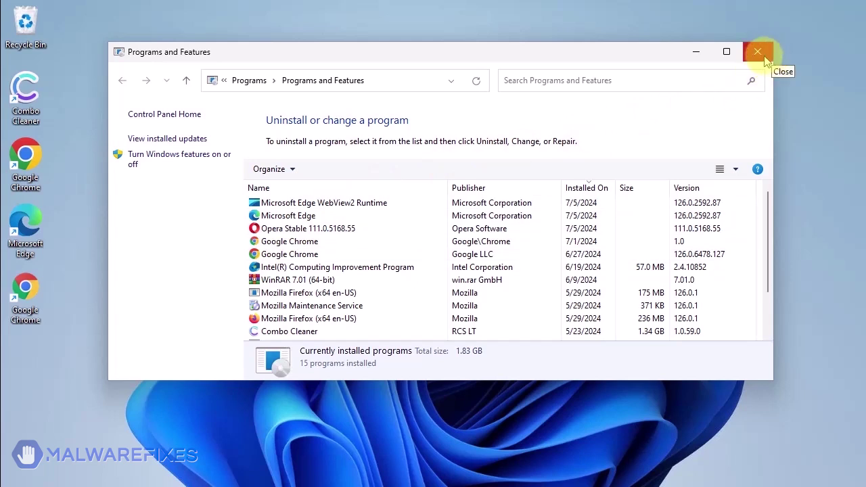
left_click(765, 59)
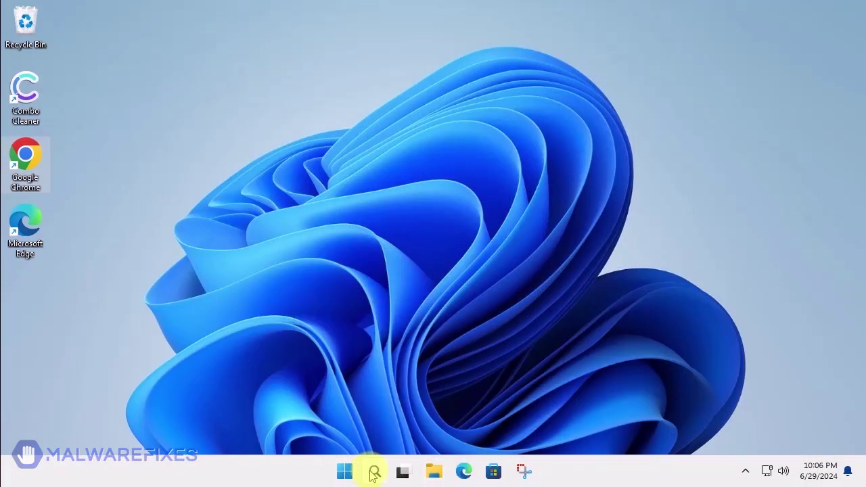
Step: Open Windows Search from the taskbar to look for an app
left_click(374, 471)
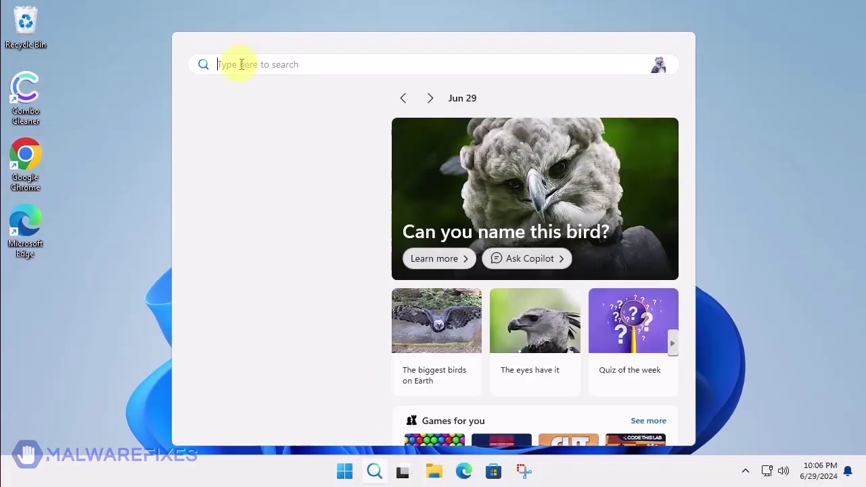
Step: Launch Notepad from search and paste in the GroupPolicy-deleting gpupdate /force batch script
type("notepad")
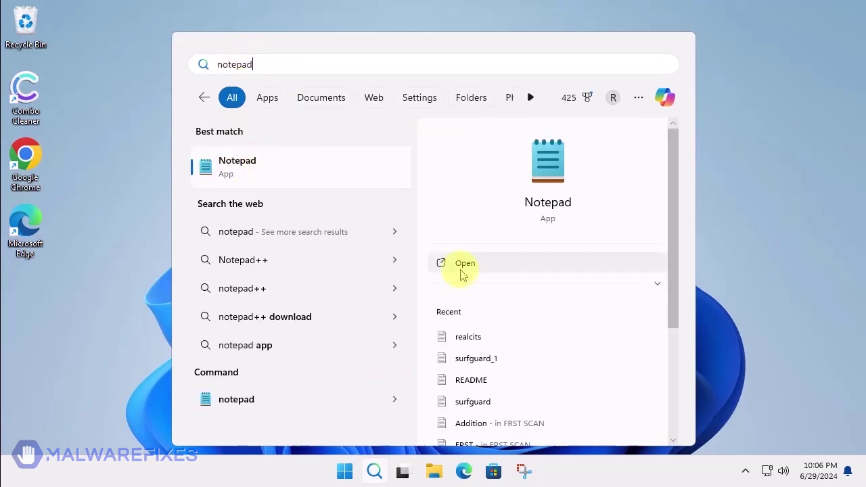
left_click(462, 271)
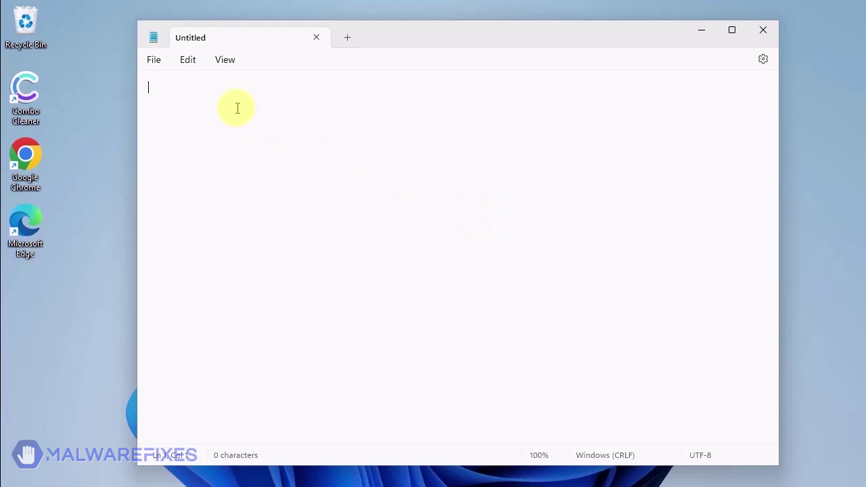
type("@echo off IF NOT EXIST %WINDIR%\\System32\\GroupPolicy goto next echo Deleting GroupPolicy folder... RD /S /Q \"%WINDIR%\\System32\\GroupPolicy\" || goto error echo. :next IF NOT EXIST %WINDIR%\\System32\\GroupPolicyUsers goto next2 echo Deleting GroupPolicyUsers folder... RD /S /Q \"%WINDIR%\\System32\\GroupPolicyUsers\" || goto error echo. :next2 gpupdate /force pause exit :error echo. echo An unexpected error has occurred. \"Have opened the program as an administrator (right click, run as administrator)? echo. pause exit")
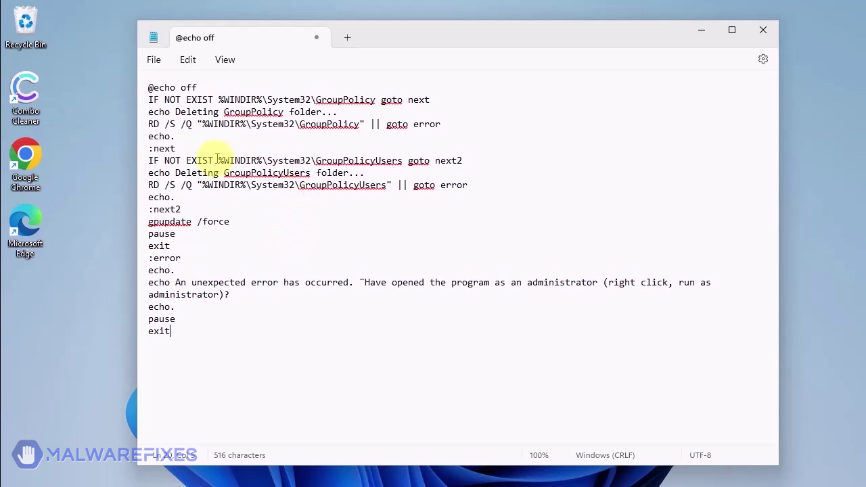
left_click(154, 59)
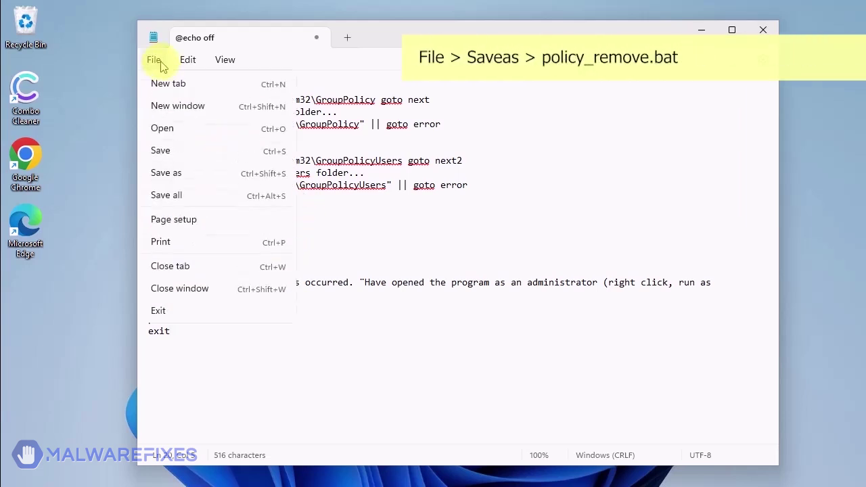
Step: Save the Notepad script on the Desktop as policy_remove.bat, then close Notepad
left_click(193, 174)
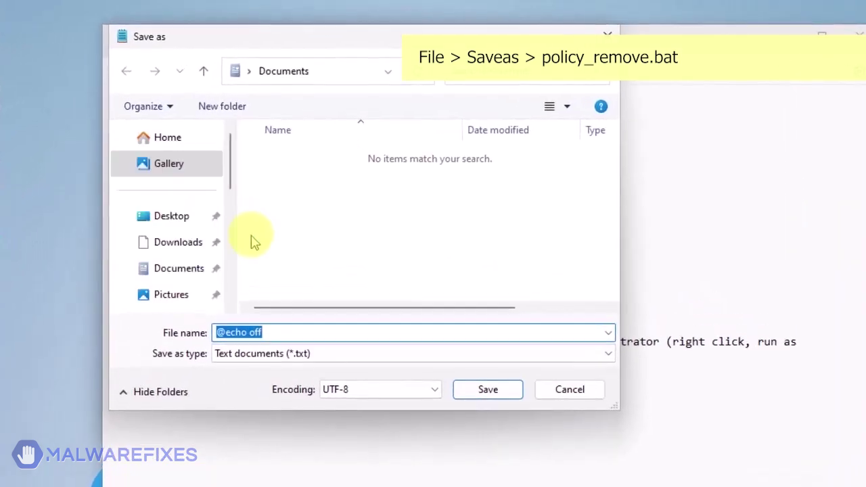
scroll(251, 240, "down", 5)
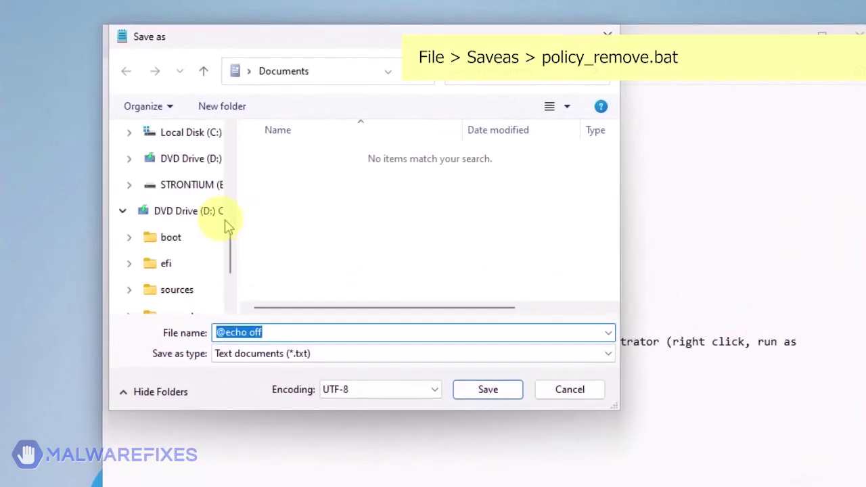
scroll(213, 213, "up", 5)
left_click(162, 187)
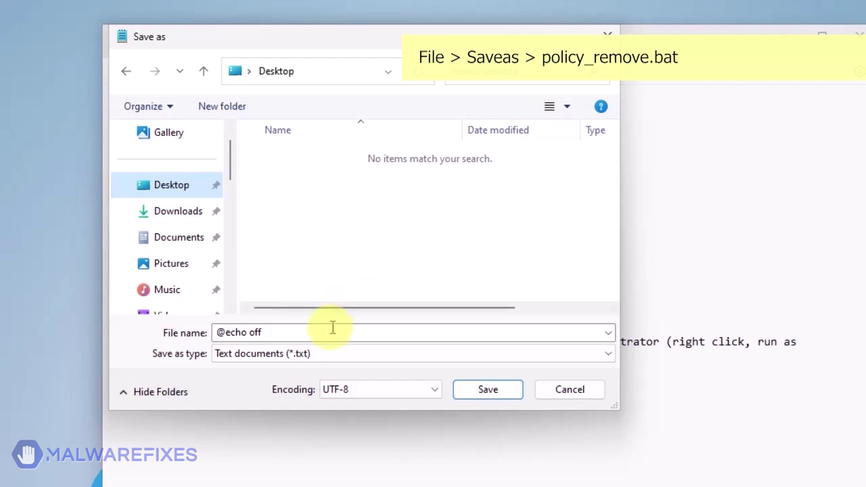
left_click(285, 331)
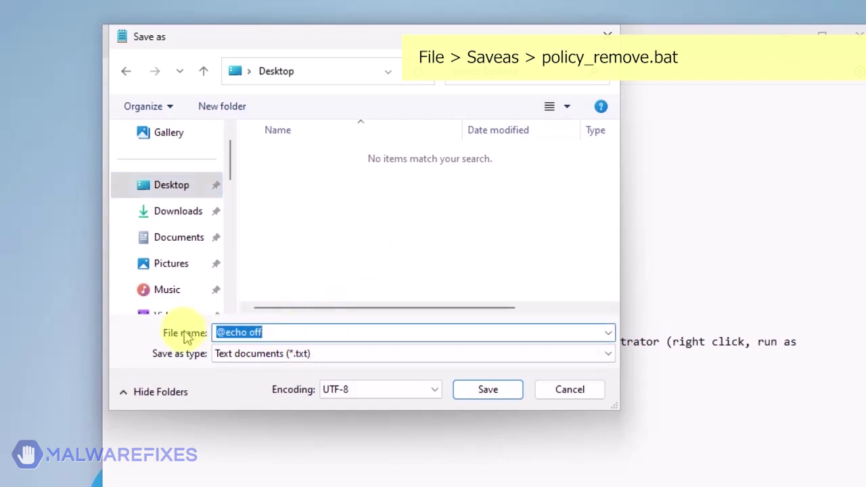
type("policy_")
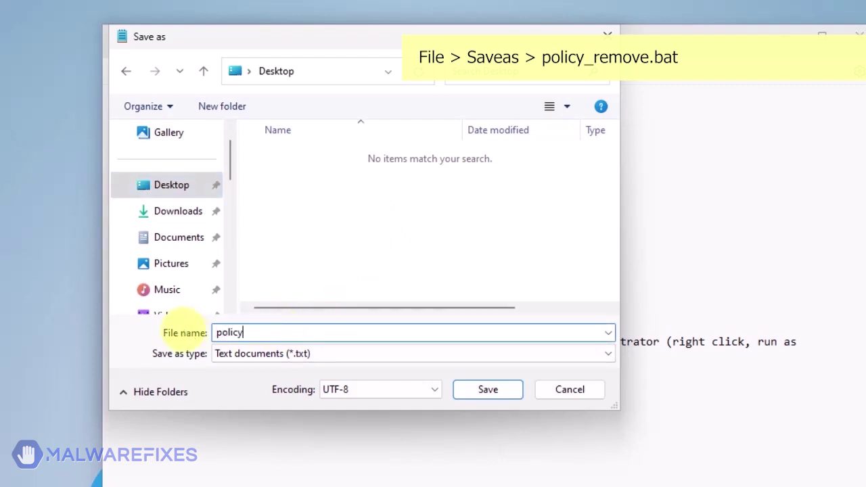
type("remov")
type("e.")
type("b")
type("at")
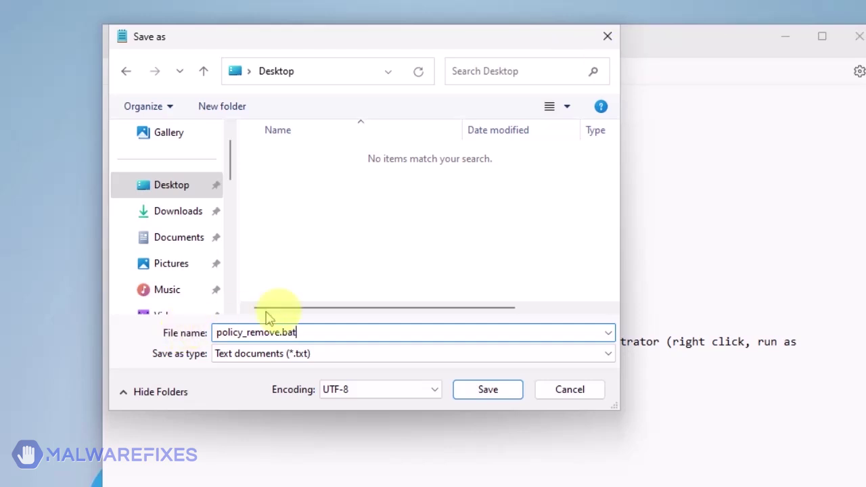
left_click(480, 391)
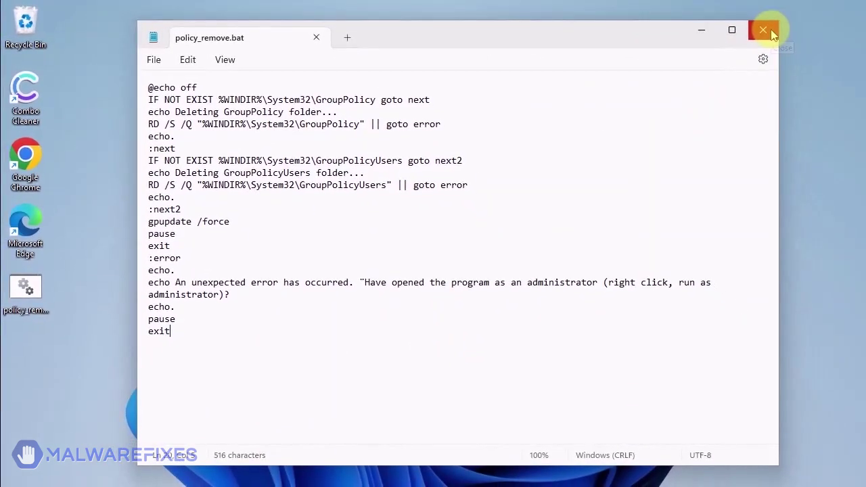
left_click(772, 33)
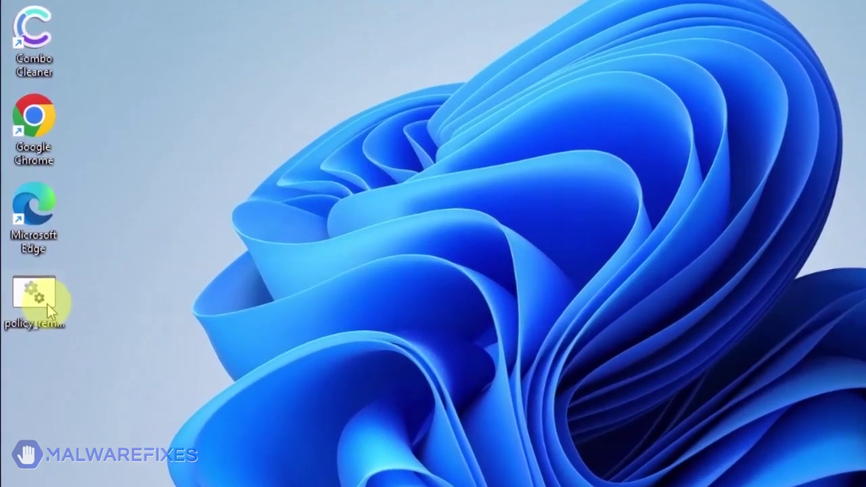
right_click(48, 304)
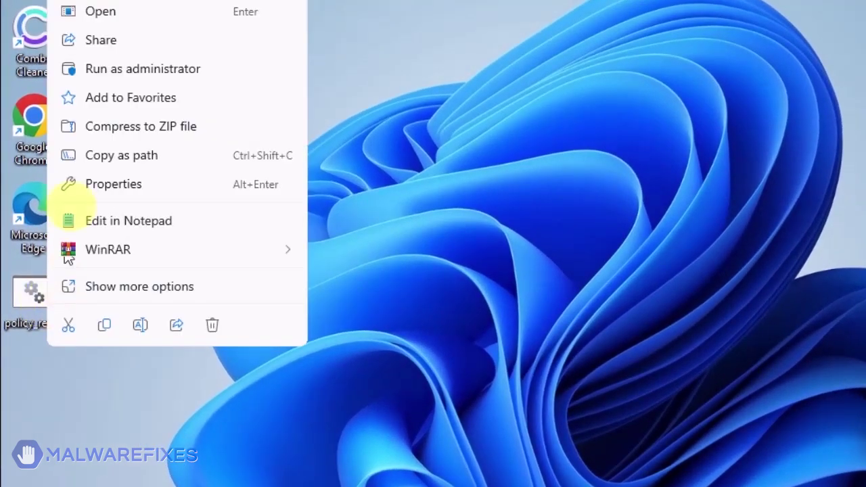
Step: Run policy_remove.bat as administrator, approve the UAC prompt, and dismiss the finished window
left_click(106, 71)
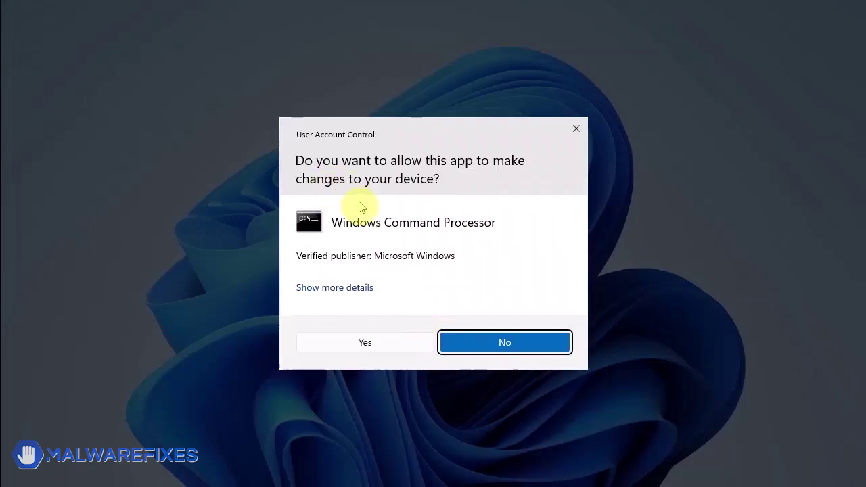
left_click(376, 349)
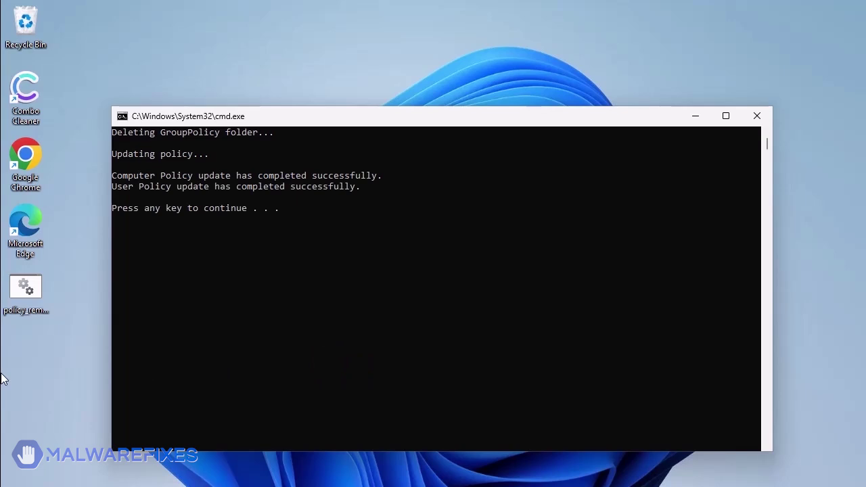
key("Return")
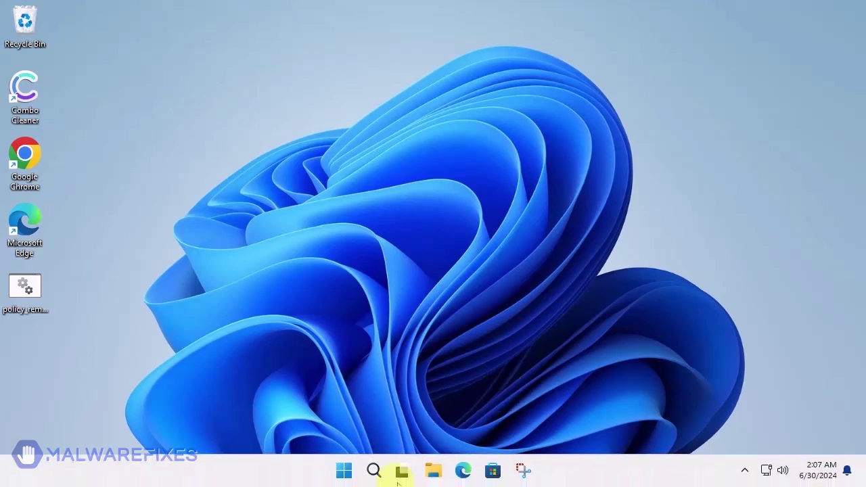
left_click(374, 472)
type("r")
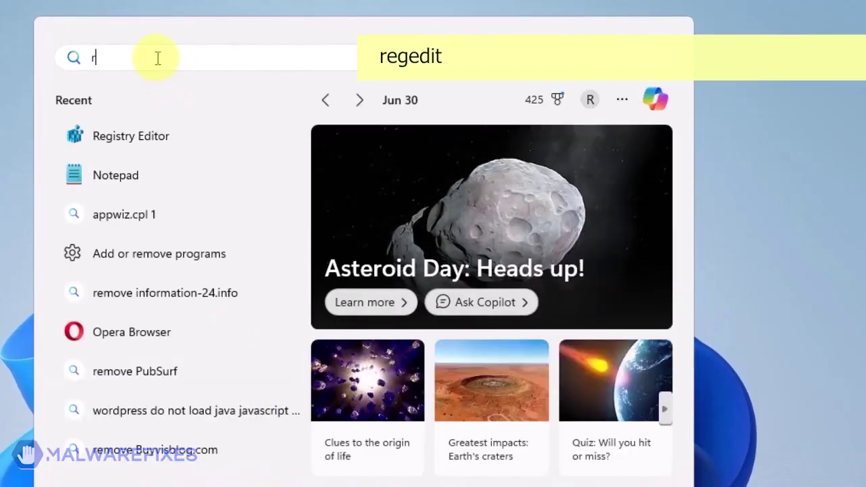
Step: Launch Registry Editor from a regedit search with administrator permission
type("egedit")
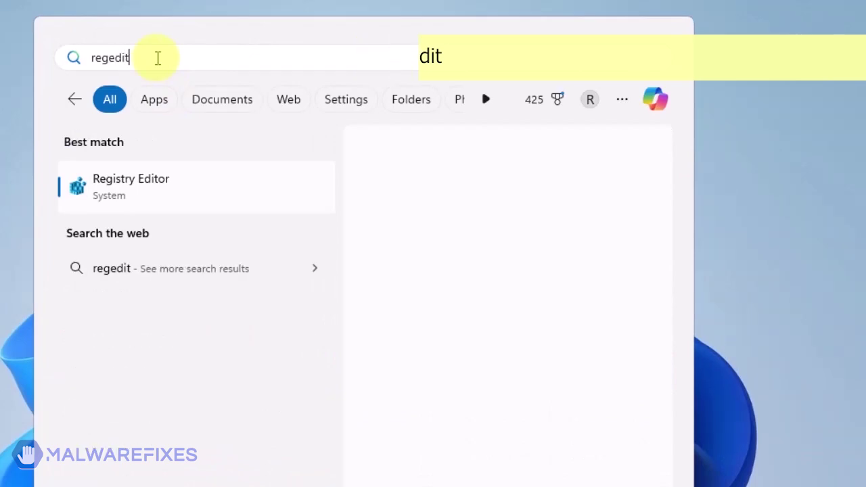
left_click(173, 186)
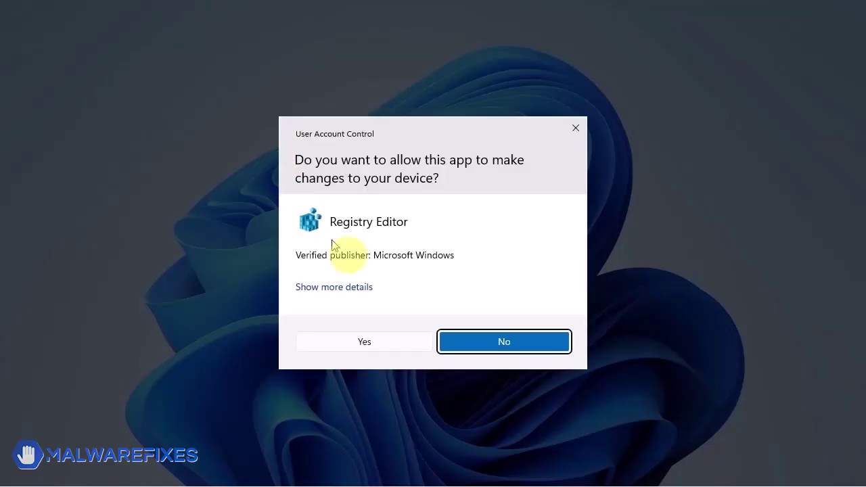
left_click(365, 337)
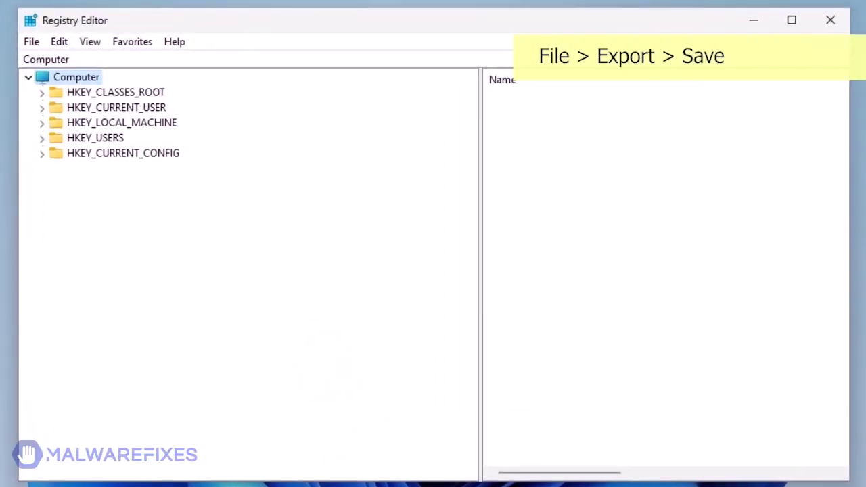
Step: Export the full registry as reg-backup into Documents
left_click(31, 41)
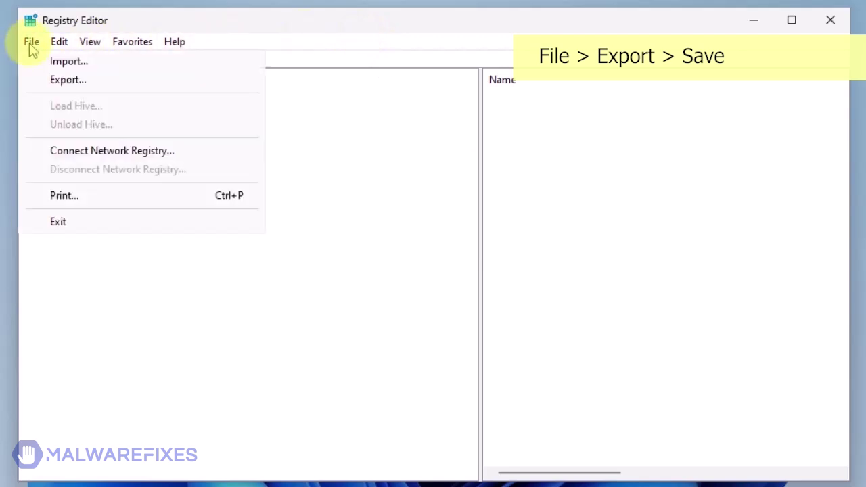
left_click(55, 80)
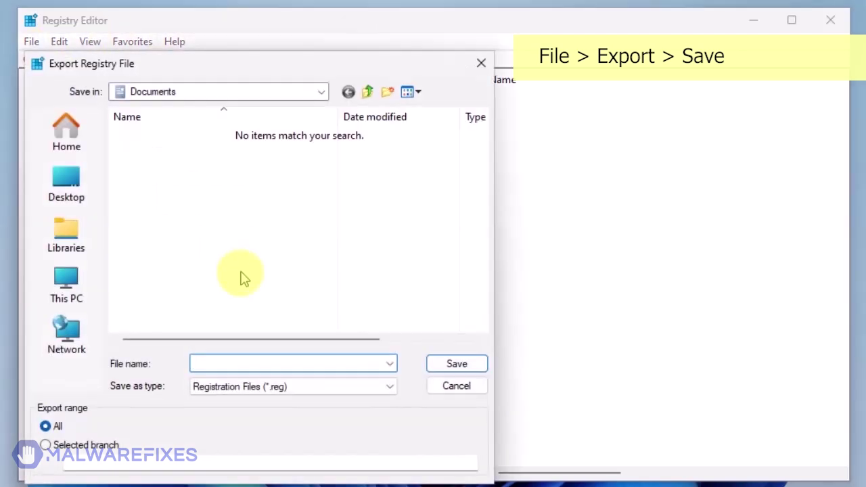
left_click(219, 362)
type("reg-backup")
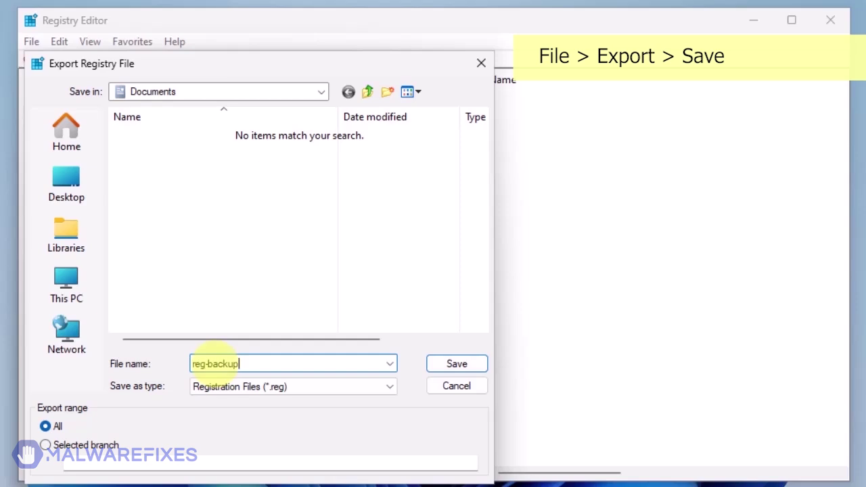
left_click(458, 366)
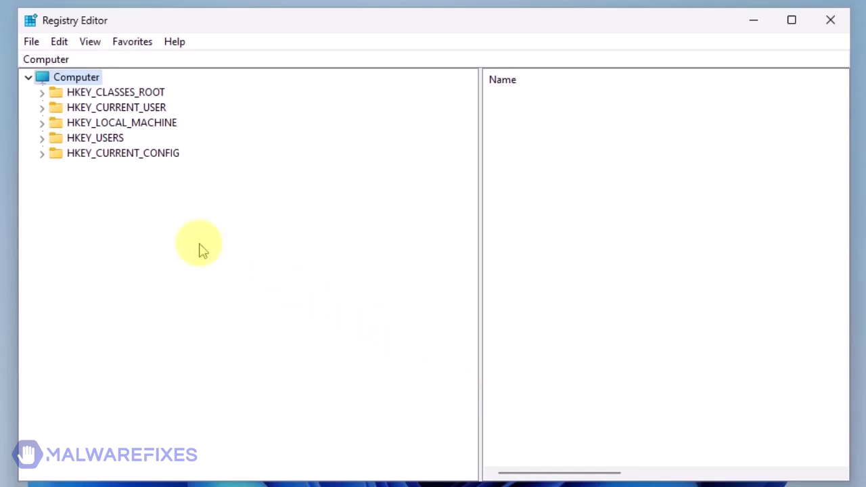
Step: Delete the HKCU\Software\Policies\Google\Chrome registry key
left_click(42, 108)
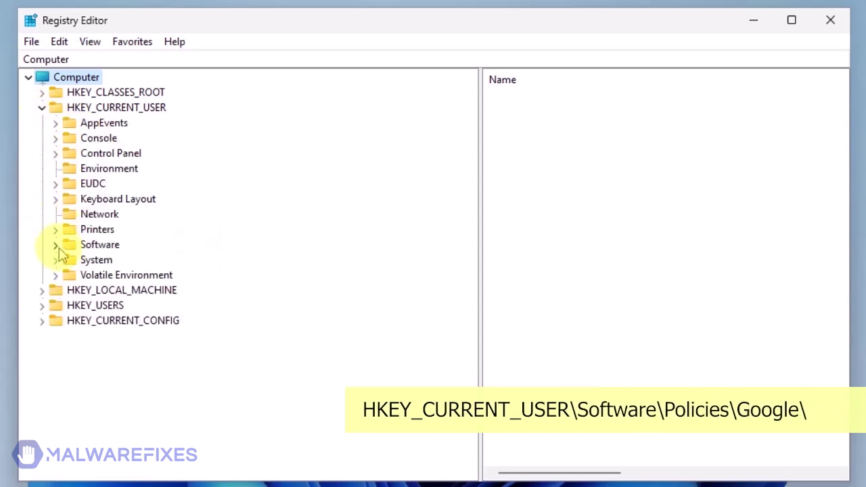
left_click(56, 244)
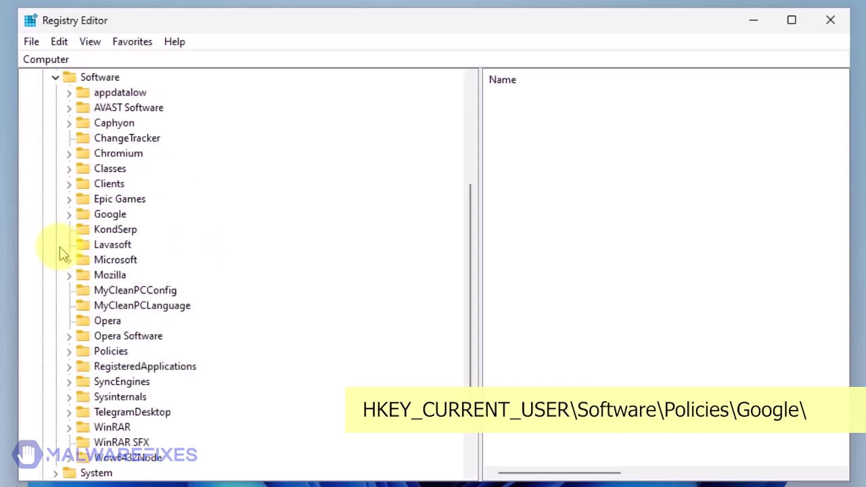
left_click(69, 351)
left_click(82, 366)
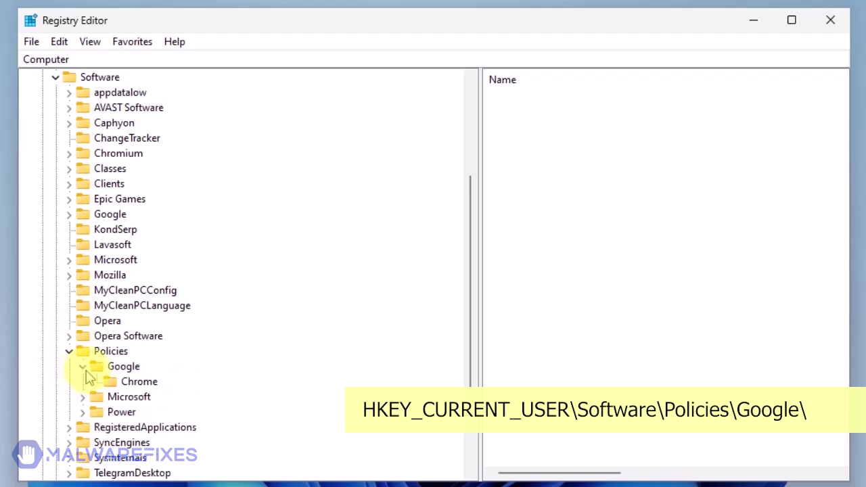
left_click(135, 385)
right_click(135, 384)
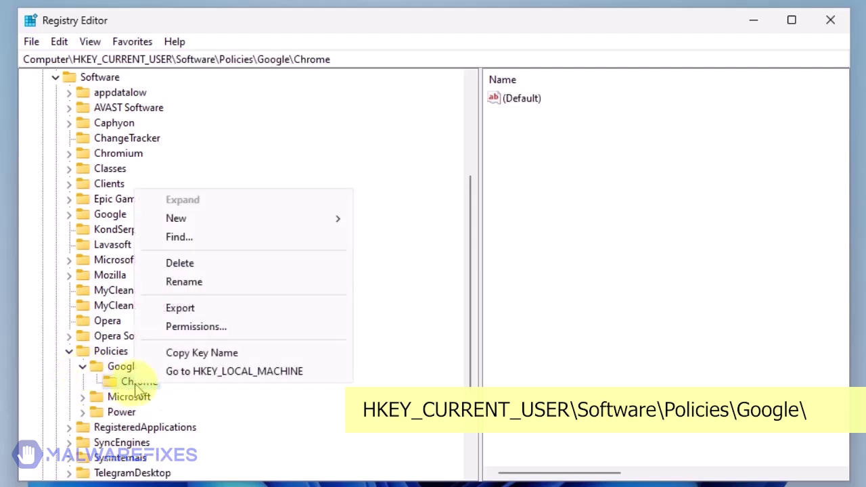
left_click(177, 264)
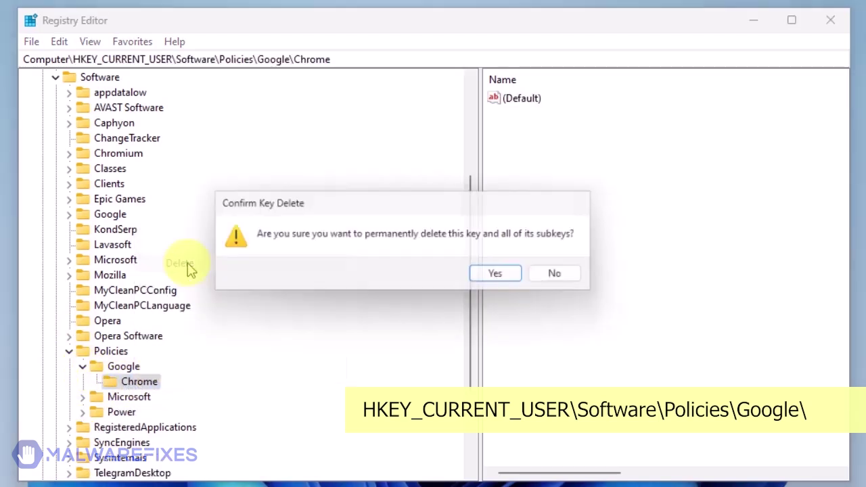
left_click(504, 279)
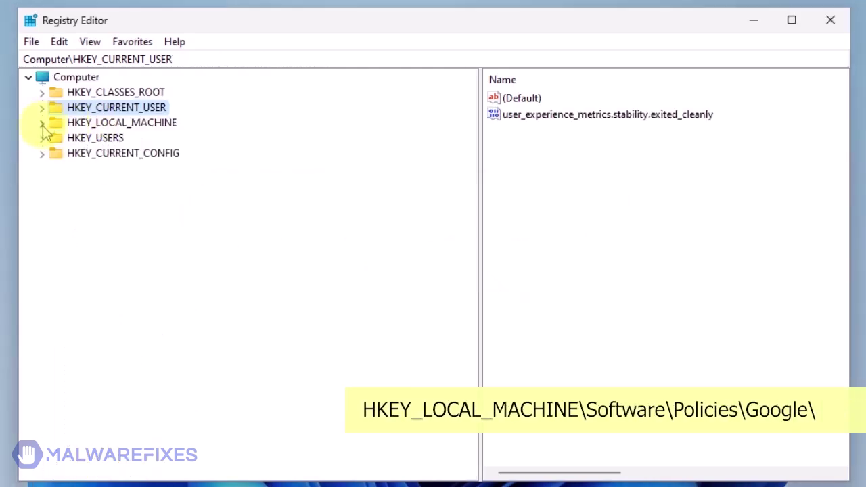
Step: Delete the HKLM\SOFTWARE\Policies\Google\Chrome registry key
left_click(42, 123)
left_click(55, 198)
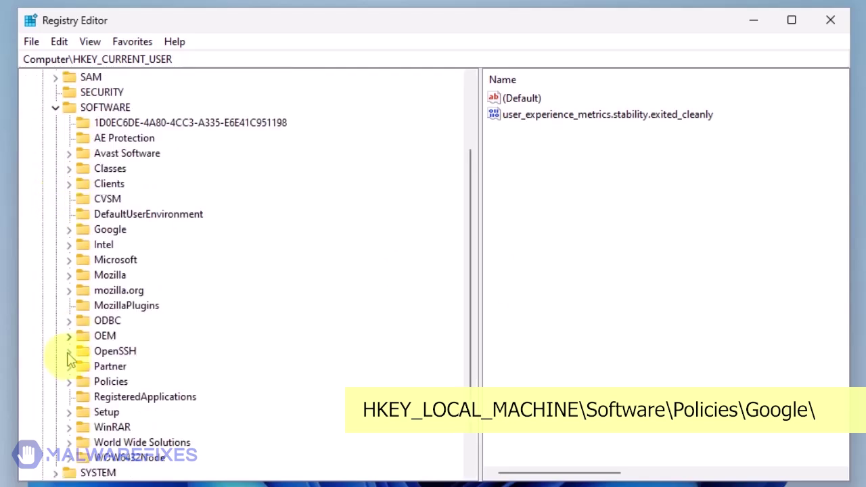
left_click(69, 383)
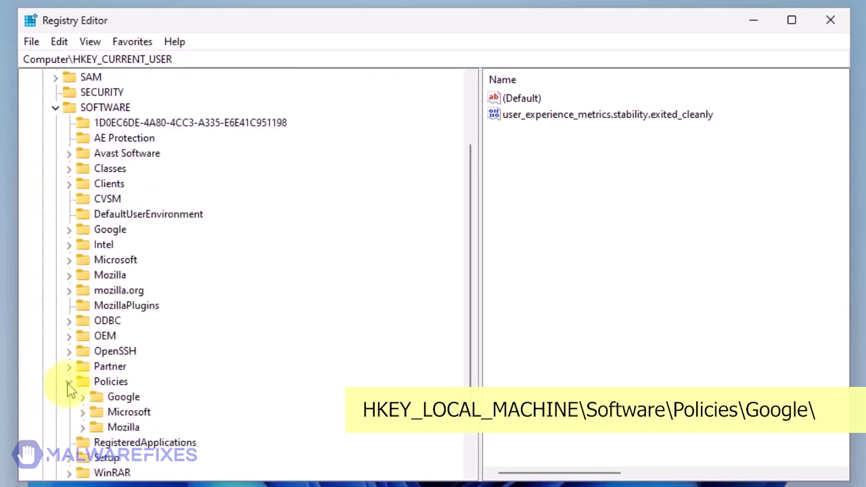
left_click(82, 397)
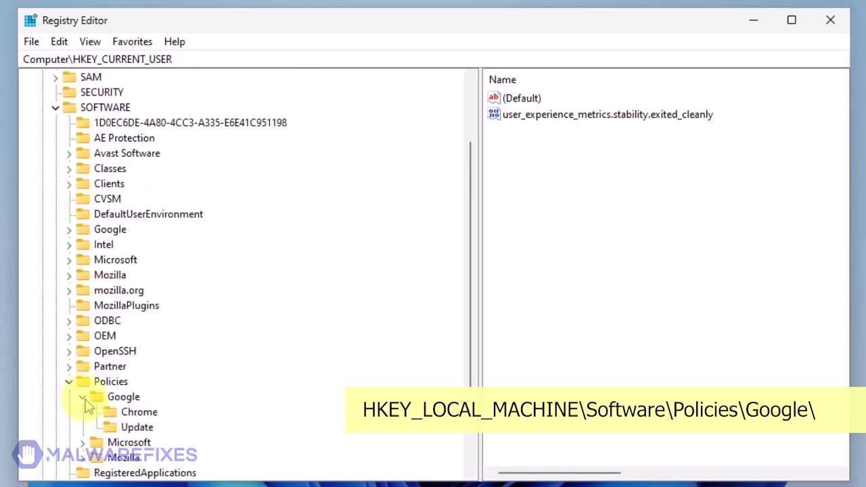
right_click(151, 414)
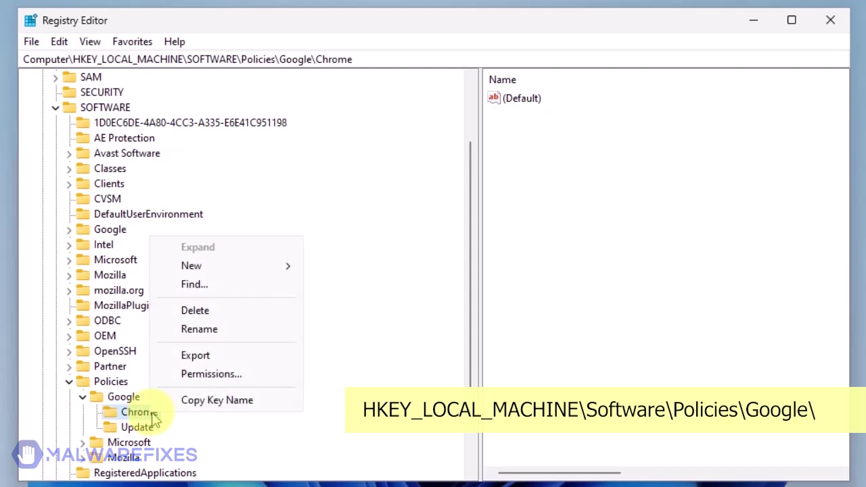
left_click(193, 310)
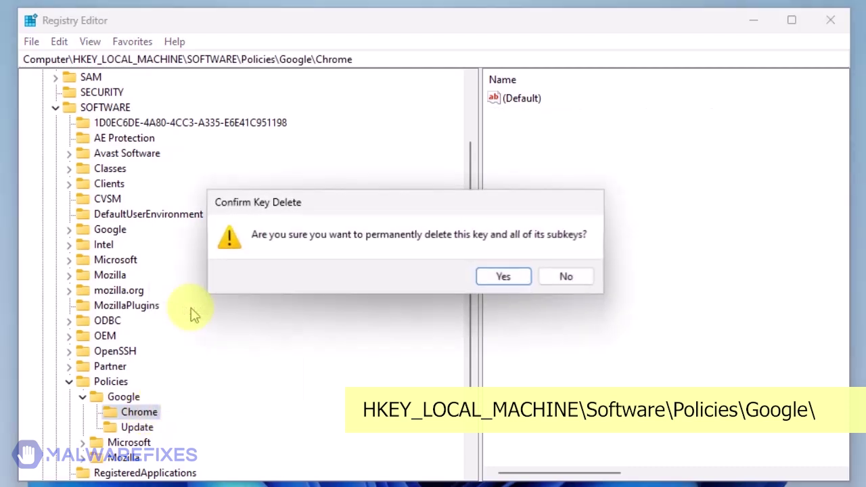
left_click(503, 279)
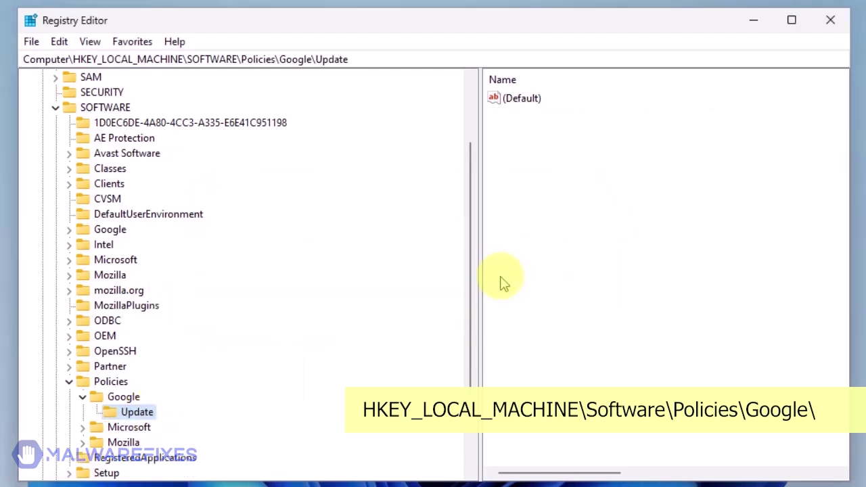
Step: Delete the HKLM Google Update policy key and close Registry Editor
right_click(151, 414)
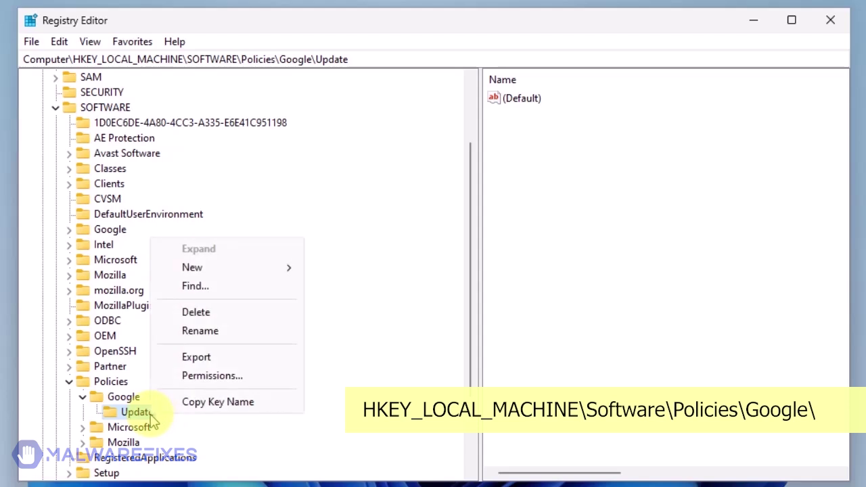
left_click(196, 313)
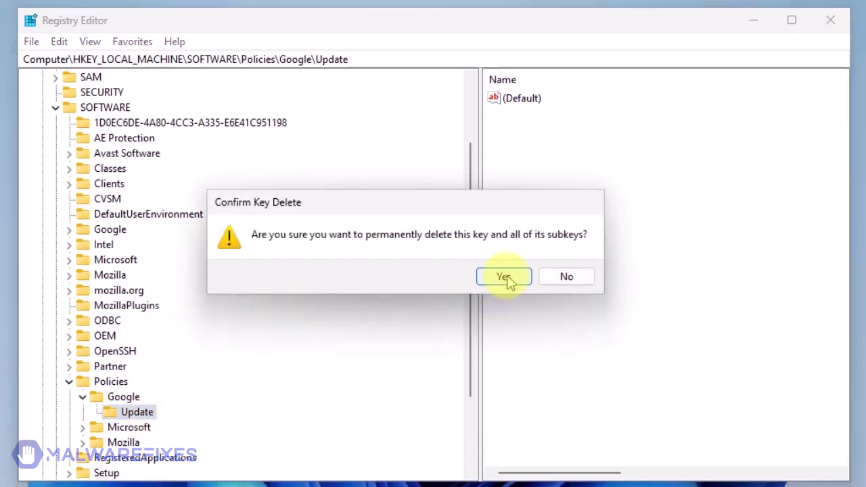
left_click(503, 279)
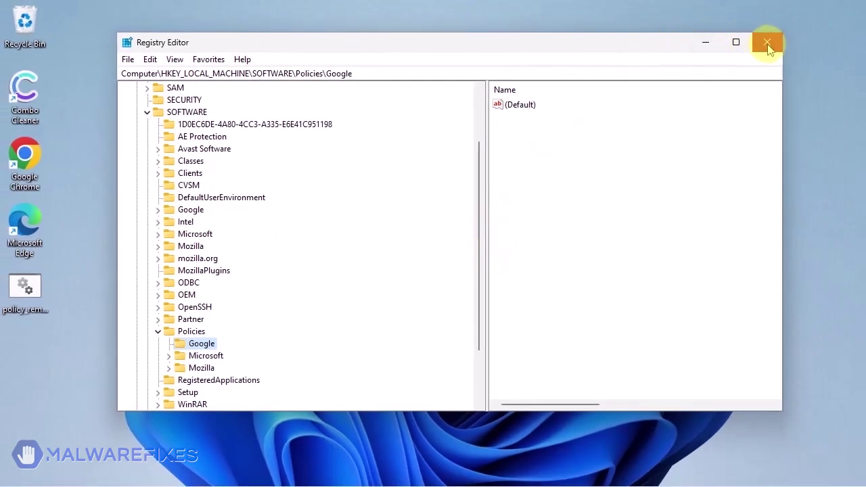
left_click(767, 44)
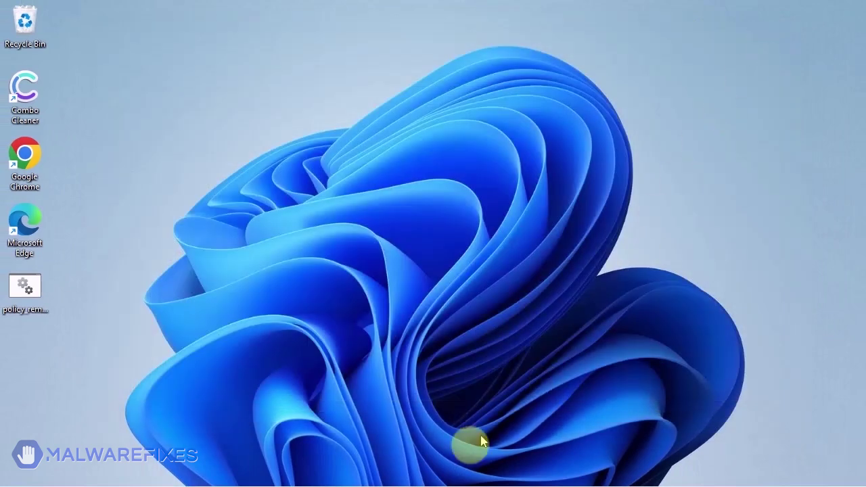
mouse_move(436, 480)
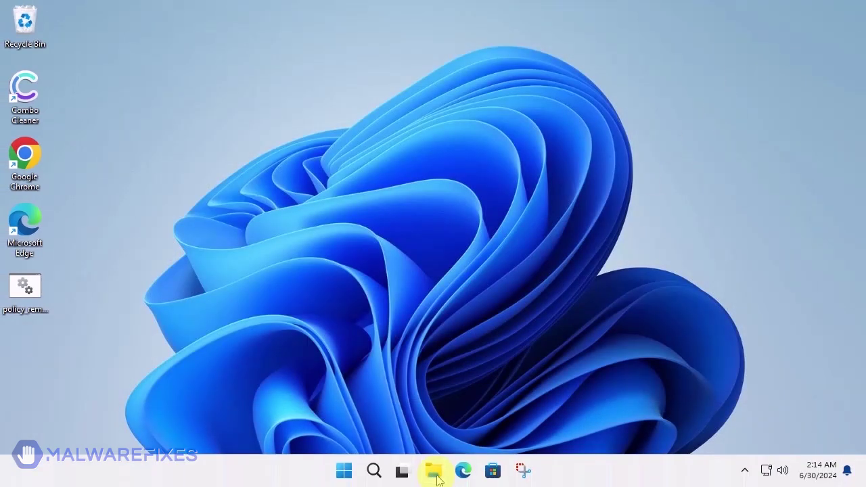
Step: Browse File Explorer to C:\Program Files (x86)\Google
left_click(435, 472)
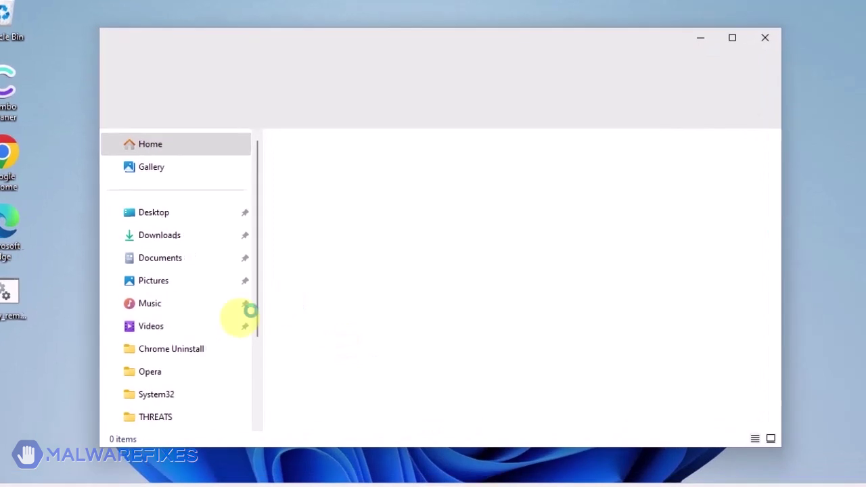
scroll(182, 378, "down", 2)
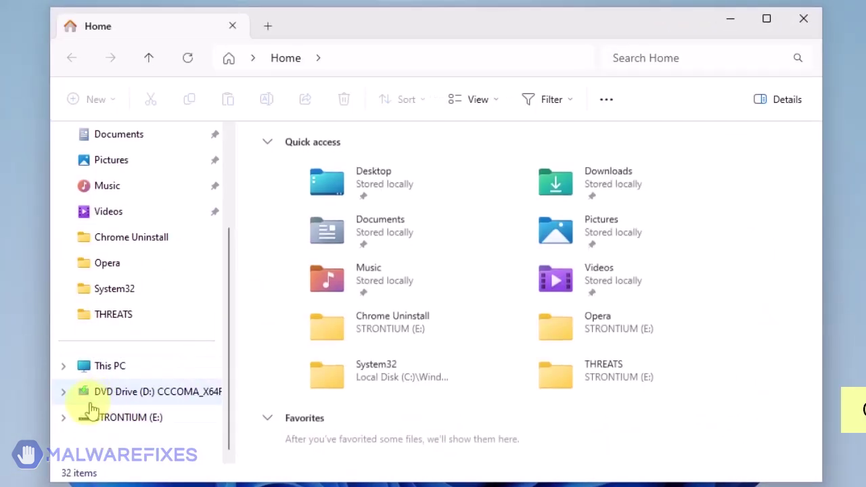
left_click(65, 369)
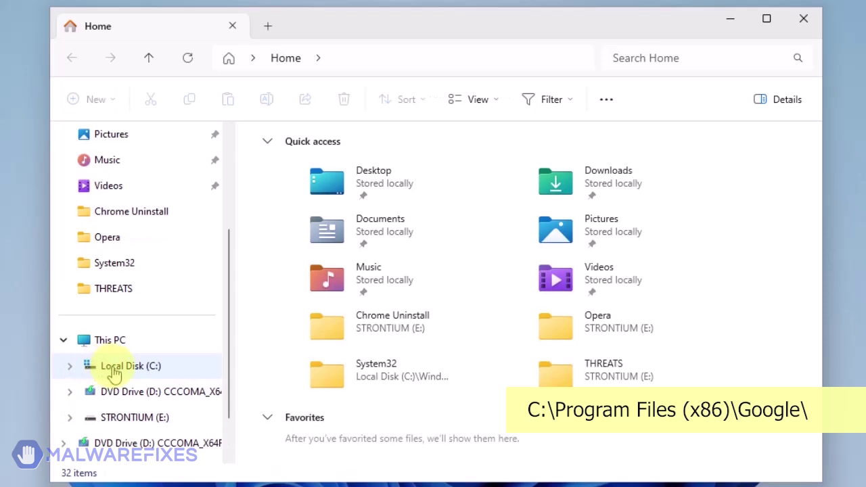
left_click(114, 372)
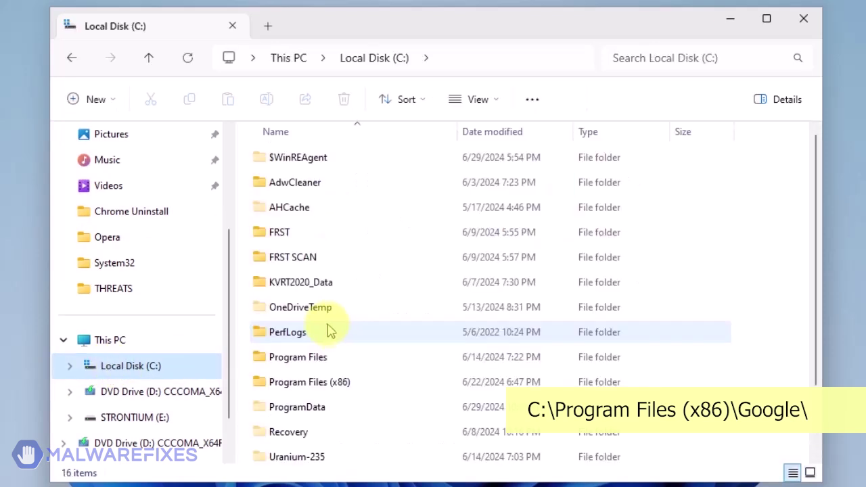
double_click(329, 381)
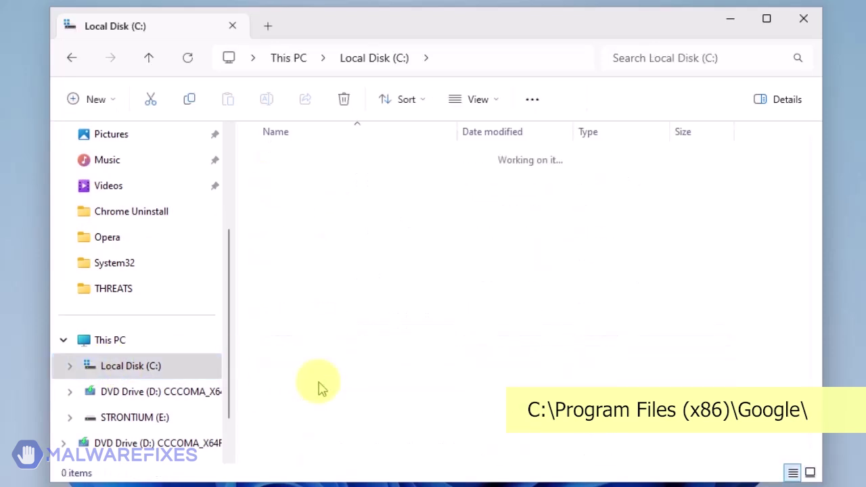
left_click(298, 259)
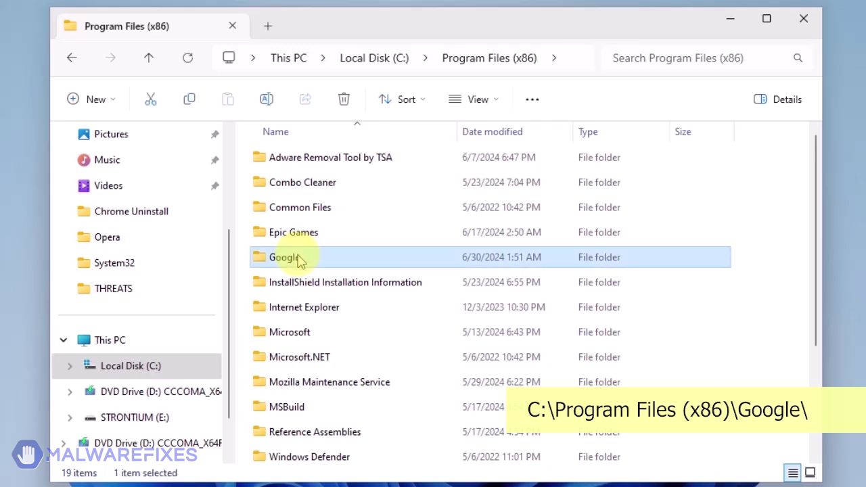
double_click(299, 259)
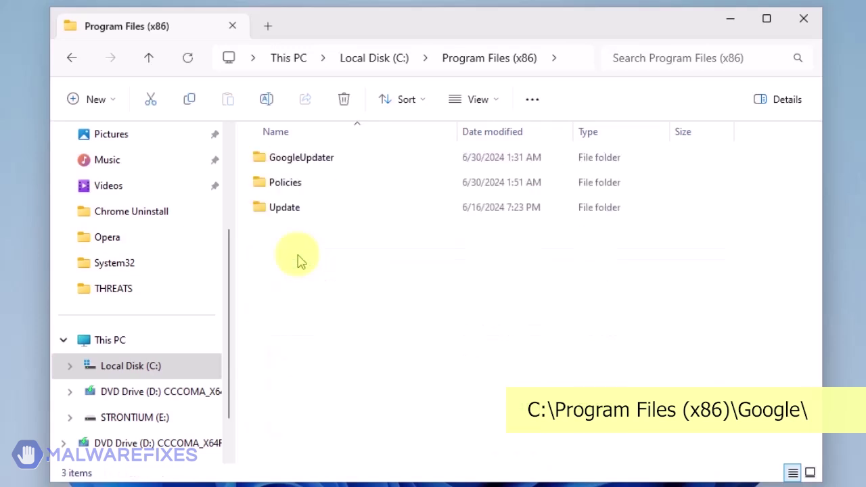
Step: Delete the Policies folder with administrator permission, then close File Explorer
left_click(298, 192)
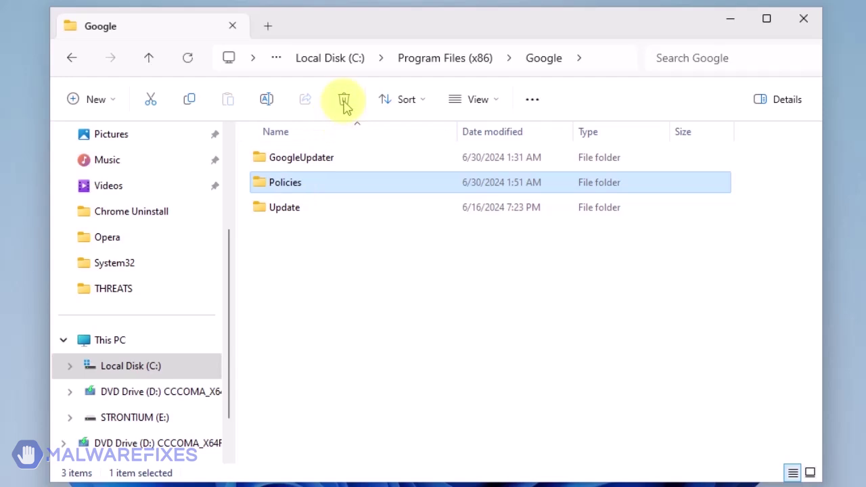
left_click(344, 102)
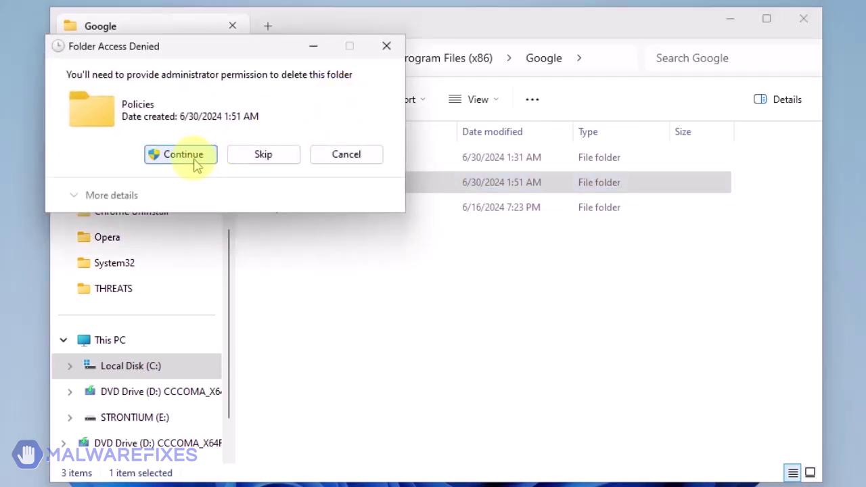
left_click(196, 162)
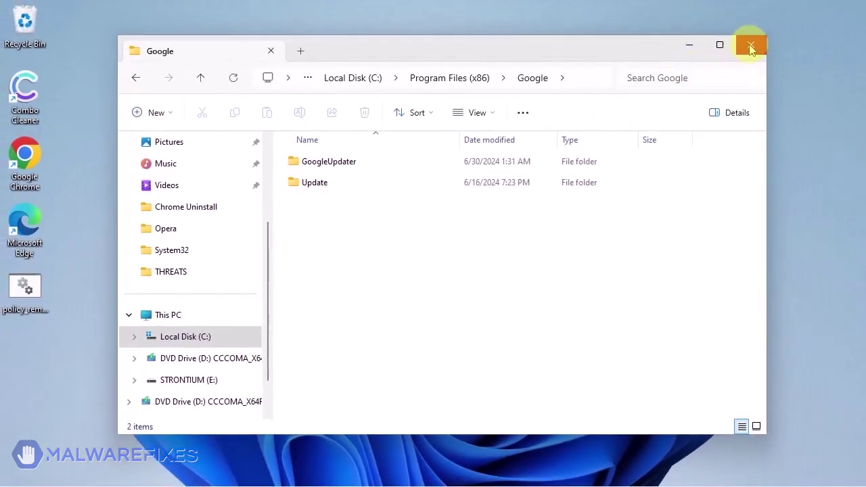
left_click(751, 46)
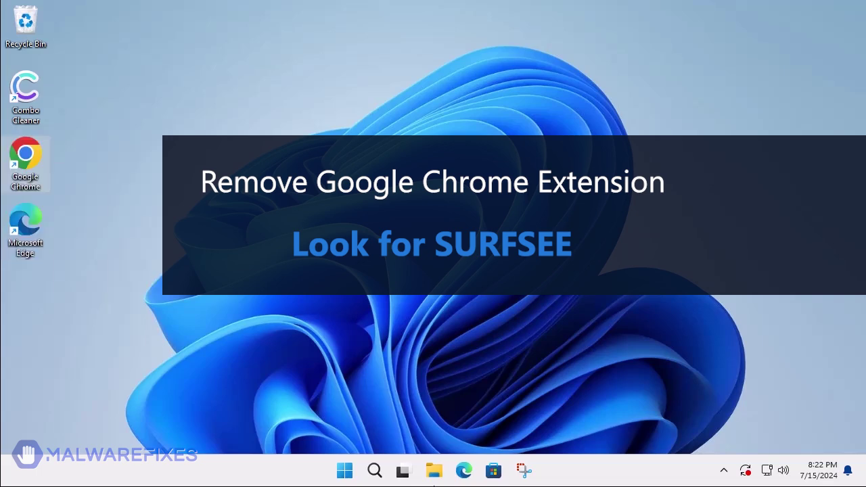
Step: Launch Chrome and remove the SURFSEE extension from the Extensions page
double_click(27, 169)
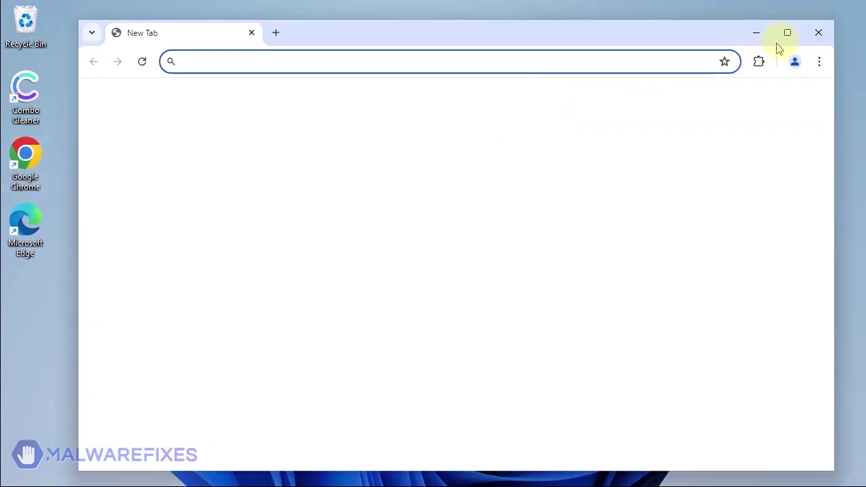
left_click(820, 62)
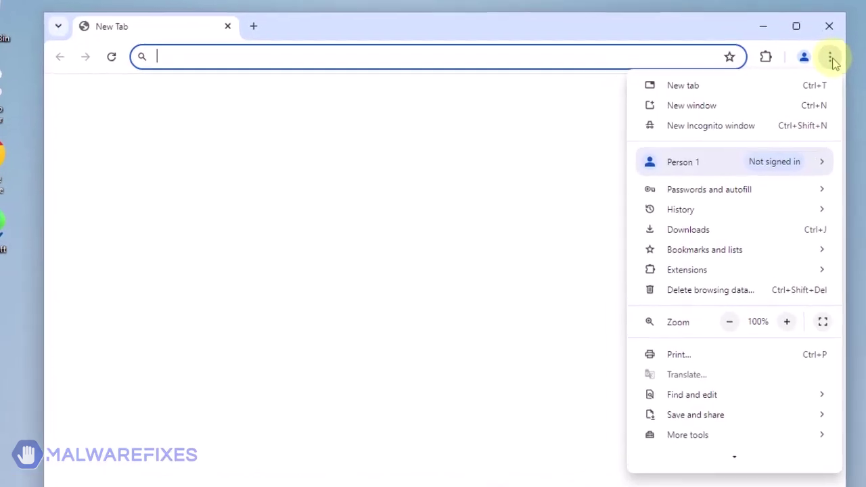
mouse_move(691, 279)
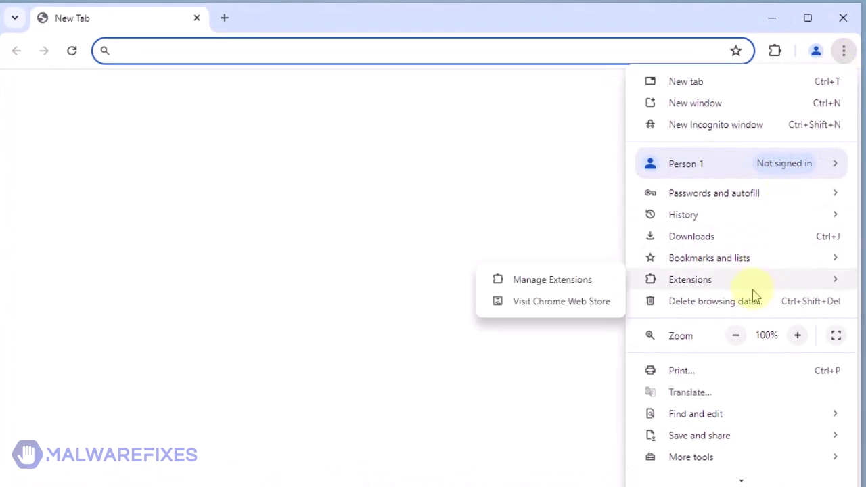
left_click(527, 284)
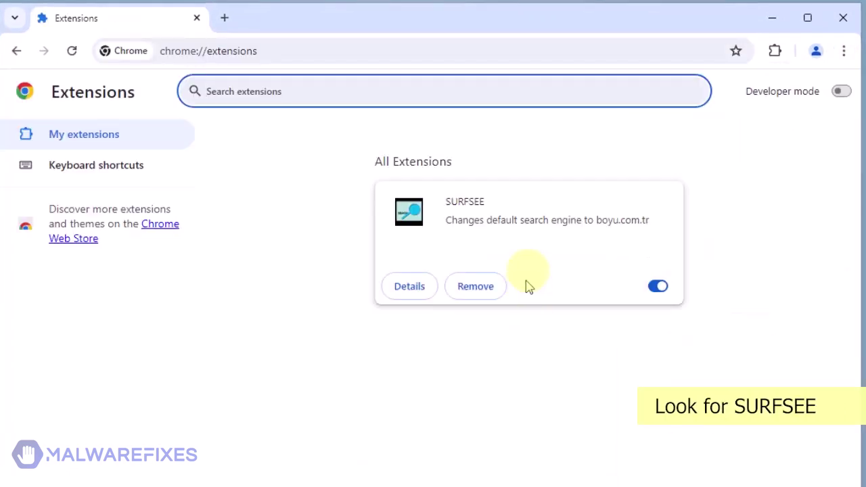
left_click(477, 292)
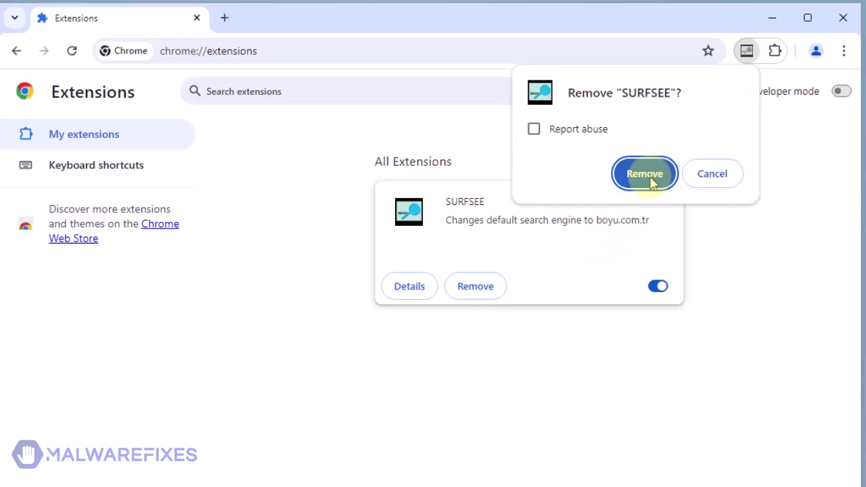
left_click(649, 180)
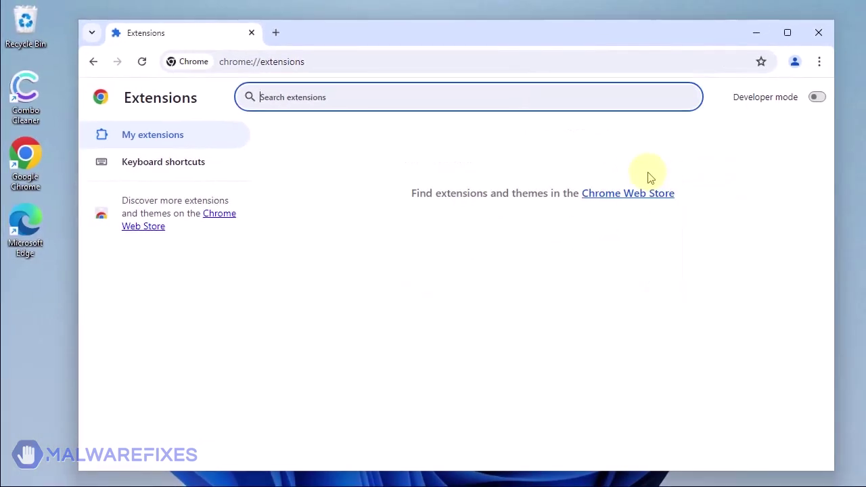
Step: Close the Chrome window to return to the desktop
left_click(814, 33)
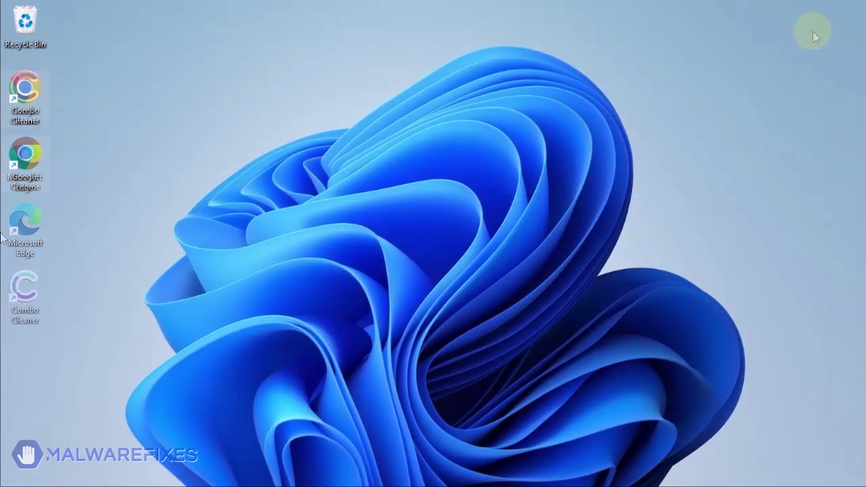